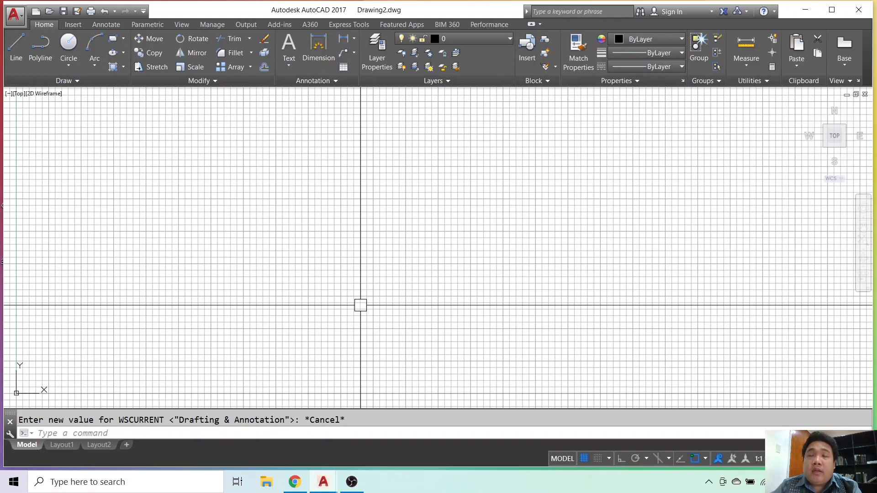
Turn off the drawing grid and maximize the application window.
{"action": "left_click", "coordinate": [585, 459]}
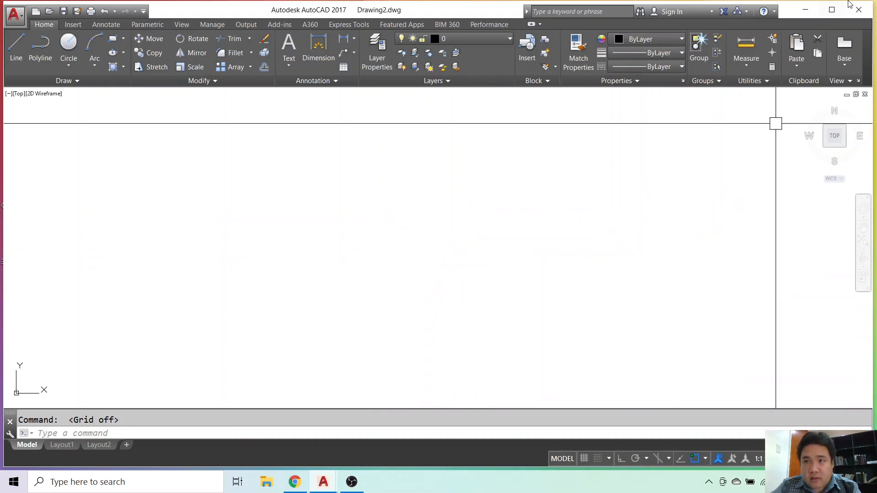
{"action": "left_click", "coordinate": [831, 9]}
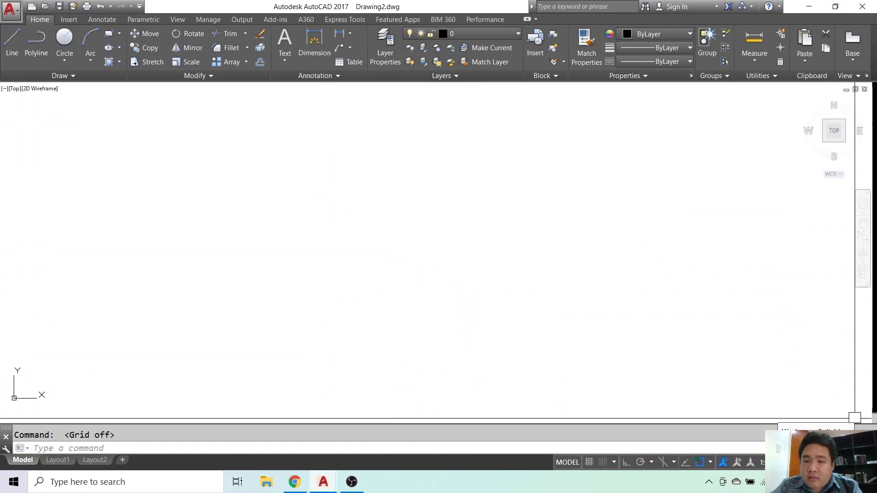
Switch the workspace to 3D Basics and enlarge the command history area to show more lines.
{"action": "left_click", "coordinate": [804, 462]}
{"action": "left_click", "coordinate": [756, 418]}
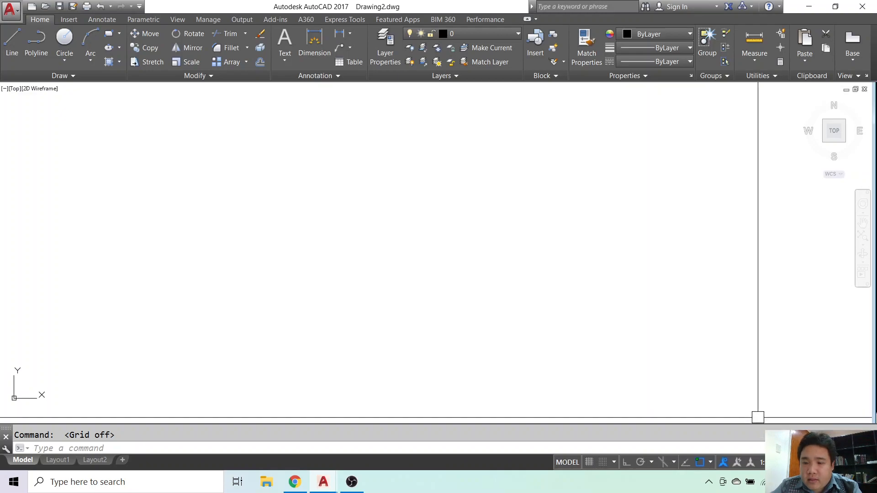
{"action": "left_click", "coordinate": [803, 462]}
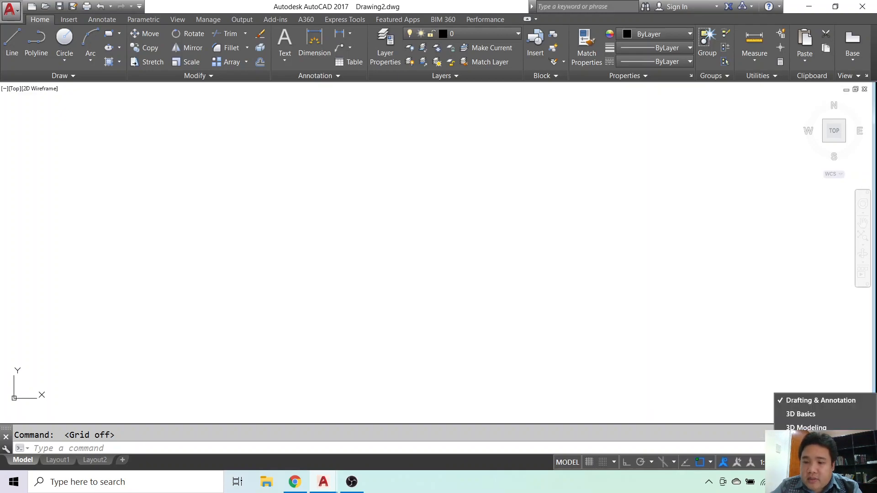
{"action": "left_click", "coordinate": [800, 414]}
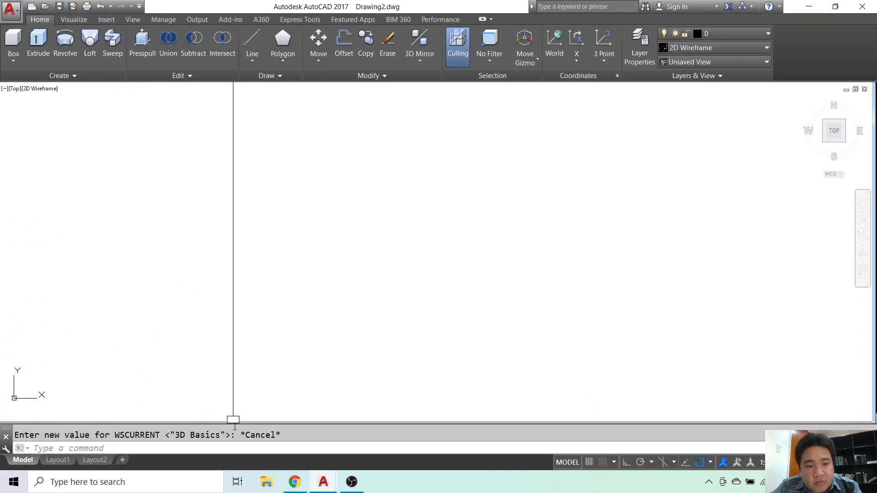
{"action": "left_click_drag", "start_coordinate": [234, 423], "coordinate": [234, 391]}
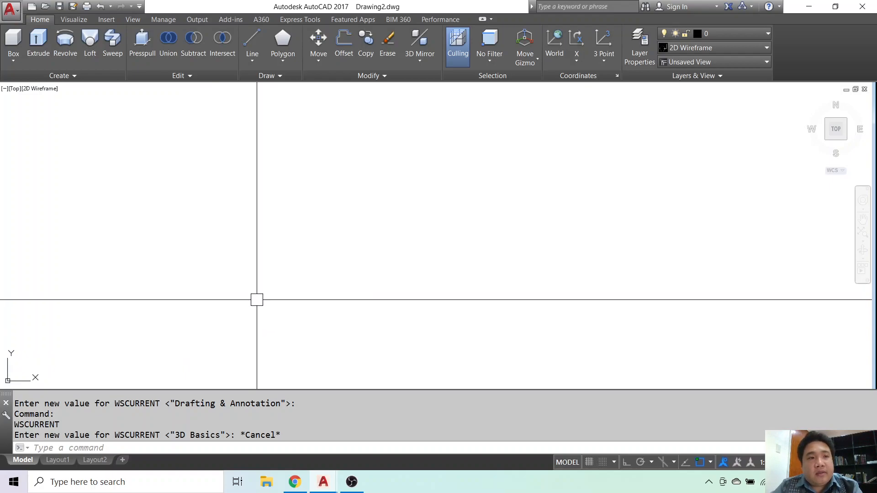
Split the model space into a Two: Vertical viewport configuration.
{"action": "left_click", "coordinate": [74, 21]}
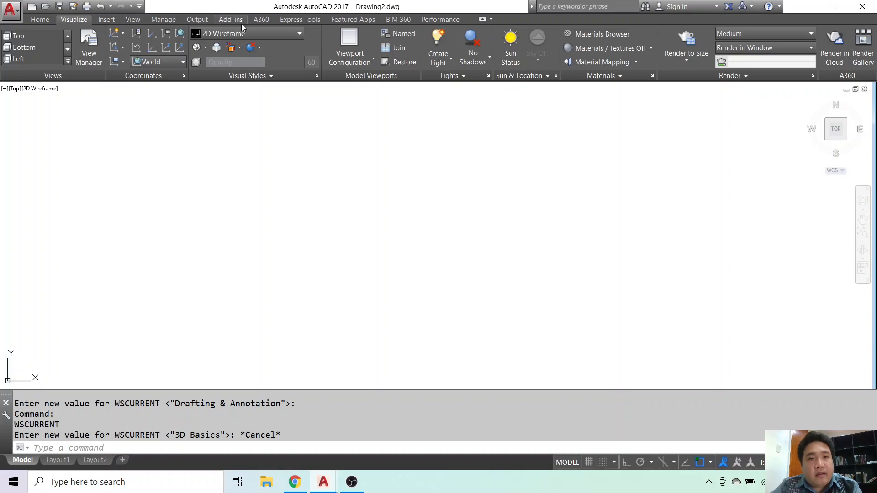
{"action": "left_click", "coordinate": [350, 64]}
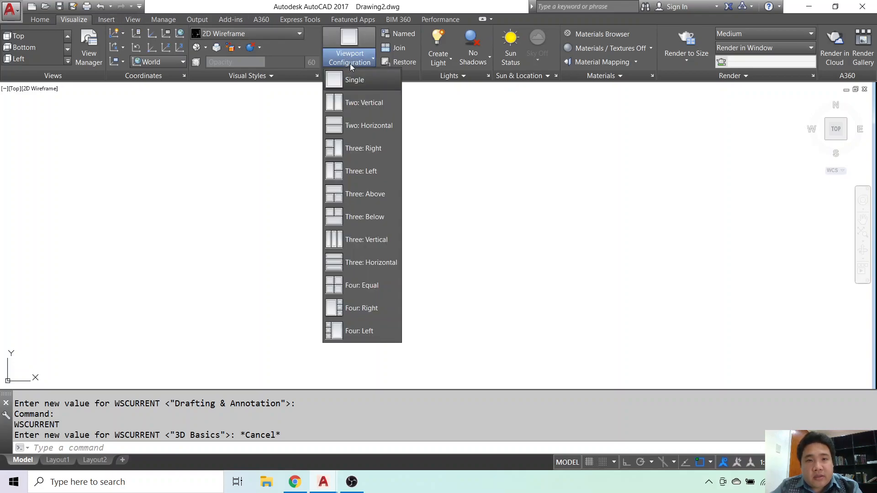
{"action": "left_click", "coordinate": [358, 109]}
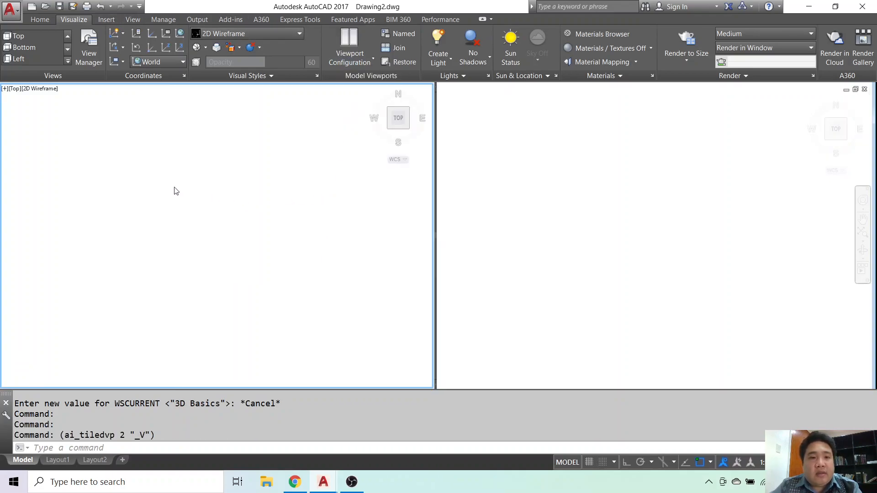
Set the second of the two viewports to the SW Isometric view.
{"action": "left_click", "coordinate": [593, 199]}
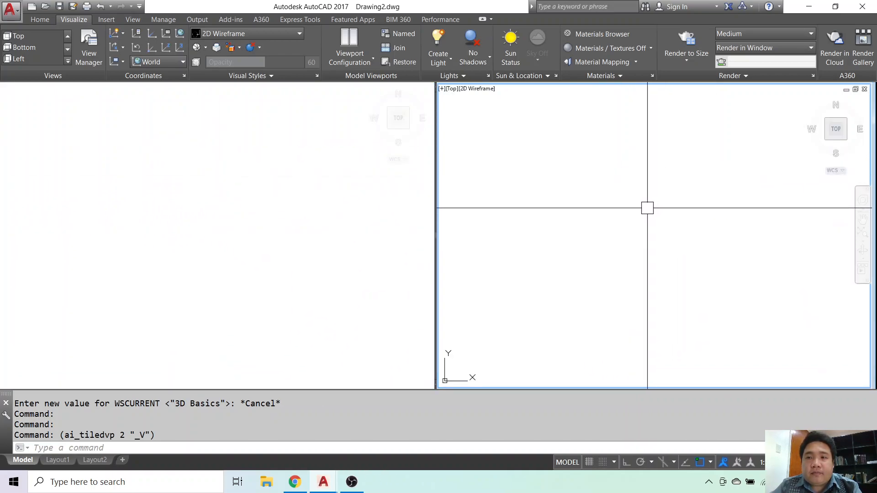
{"action": "left_click", "coordinate": [67, 49]}
{"action": "left_click", "coordinate": [67, 49]}
{"action": "left_click", "coordinate": [51, 36]}
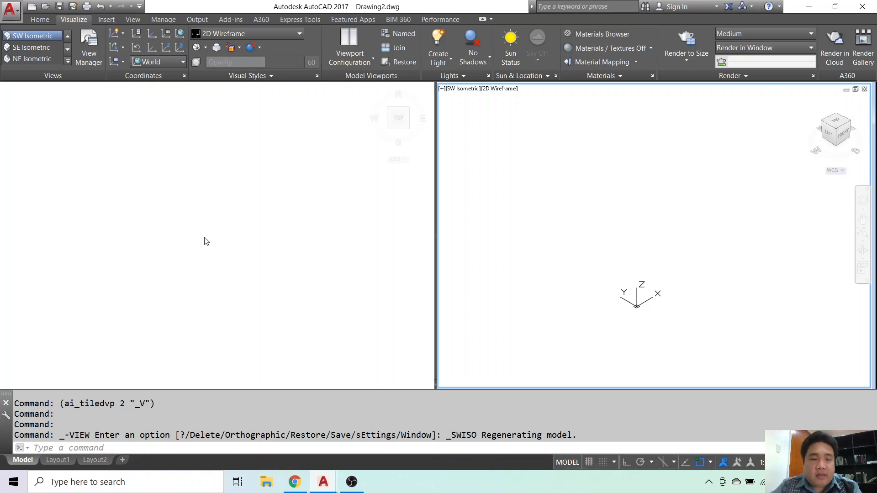
{"action": "key", "text": "Escape"}
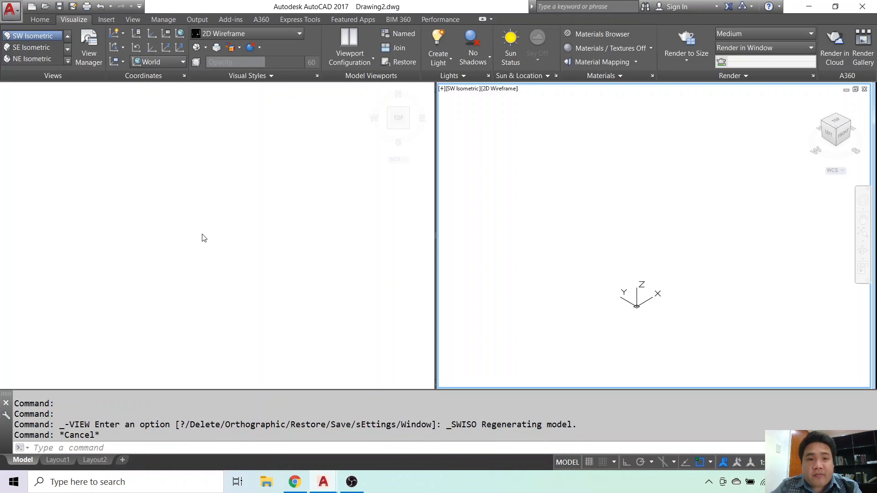
Draw a circle with a diameter of 100 in the Top view viewport.
{"action": "left_click", "coordinate": [205, 235]}
{"action": "key", "text": "Escape"}
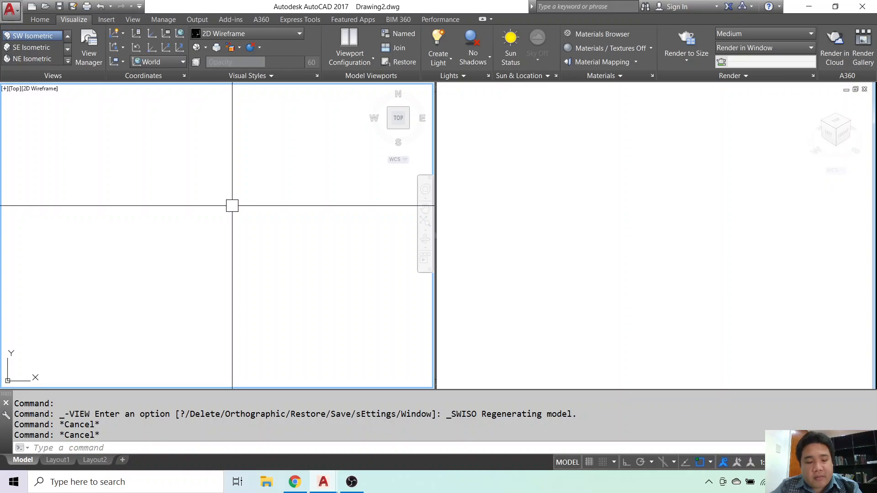
{"action": "type", "text": "c"}
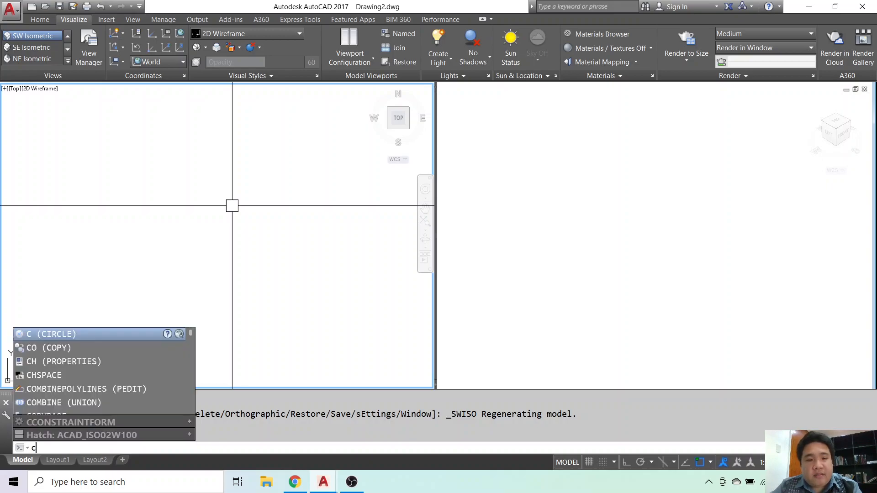
{"action": "key", "text": "Return"}
{"action": "left_click", "coordinate": [246, 212]}
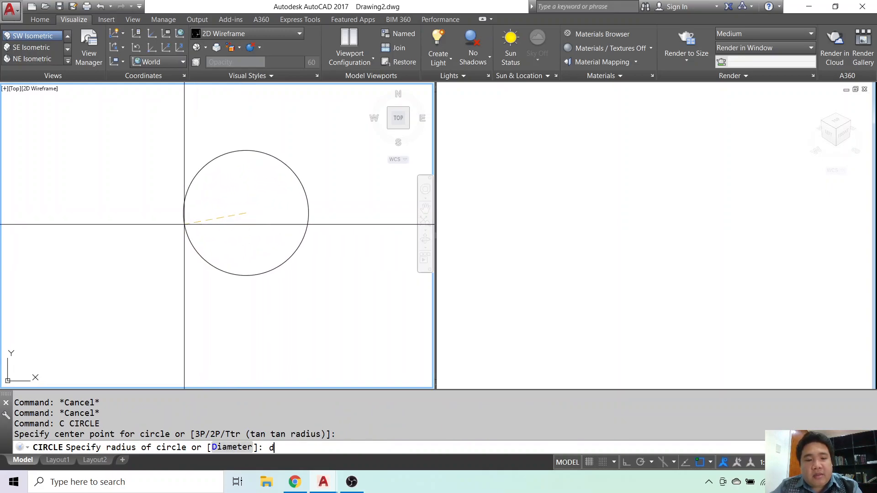
{"action": "type", "text": "d"}
{"action": "key", "text": "Return"}
{"action": "type", "text": "100"}
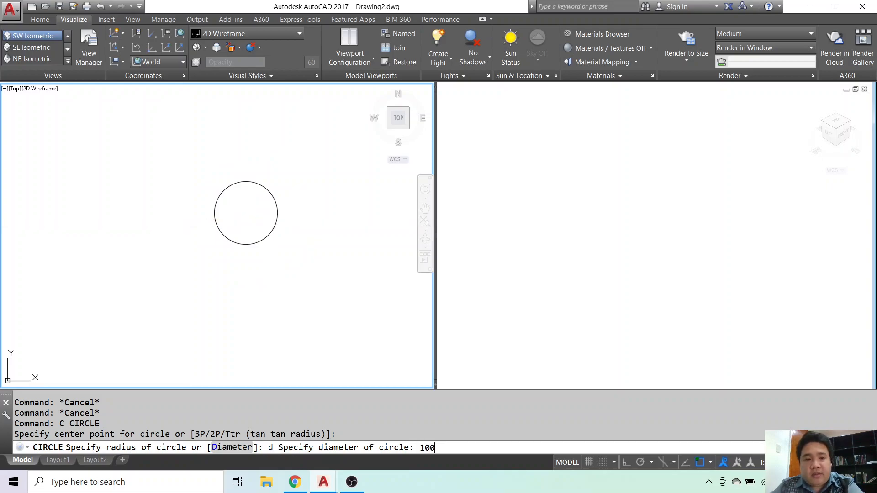
{"action": "key", "text": "Return"}
{"action": "key", "text": "Escape"}
Copy the circle straight along the positive Y direction with Ortho on, leaving a gap between the two circles.
{"action": "scroll", "coordinate": [217, 231], "scroll_direction": "down", "scroll_amount": 5}
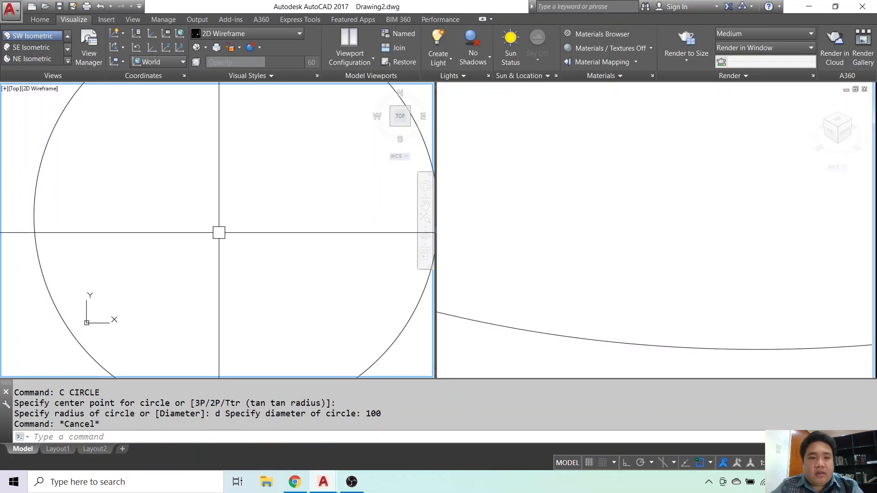
{"action": "middle_click", "coordinate": [217, 232]}
{"action": "middle_click", "coordinate": [217, 232]}
{"action": "left_click", "coordinate": [669, 256]}
{"action": "scroll", "coordinate": [667, 255], "scroll_direction": "down", "scroll_amount": 7}
{"action": "middle_click", "coordinate": [667, 254]}
{"action": "middle_click", "coordinate": [667, 254]}
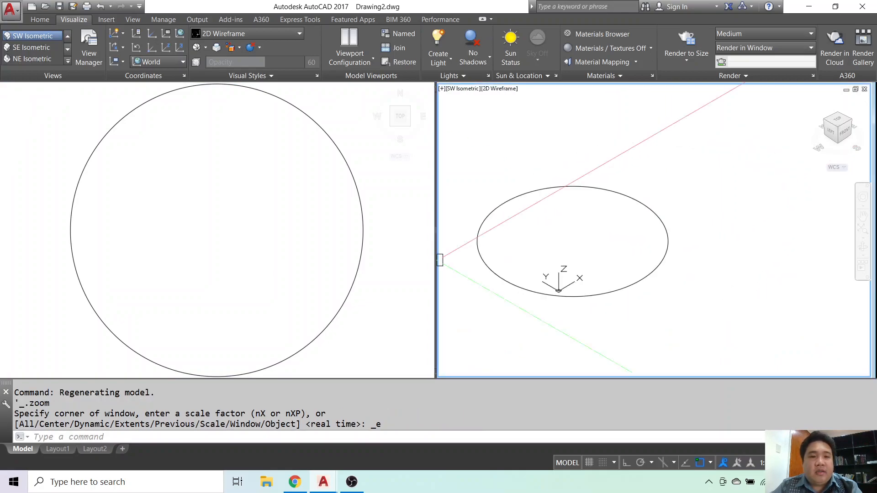
{"action": "scroll", "coordinate": [258, 258], "scroll_direction": "down", "scroll_amount": 6}
{"action": "left_click", "coordinate": [259, 259]}
{"action": "scroll", "coordinate": [258, 256], "scroll_direction": "down", "scroll_amount": 8}
{"action": "scroll", "coordinate": [268, 248], "scroll_direction": "up", "scroll_amount": 2}
{"action": "left_click", "coordinate": [271, 229]}
{"action": "type", "text": "co"}
{"action": "key", "text": "Return"}
{"action": "left_click", "coordinate": [267, 228]}
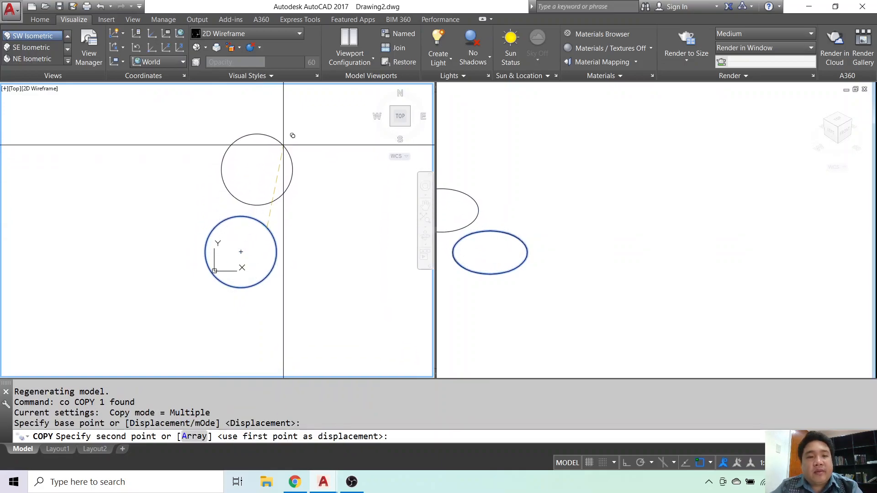
{"action": "left_click", "coordinate": [626, 462]}
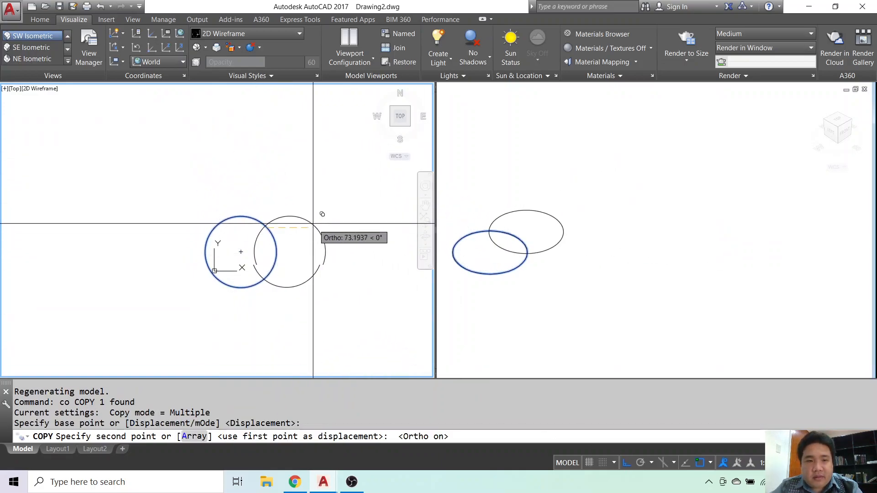
{"action": "left_click", "coordinate": [245, 130]}
{"action": "key", "text": "Escape"}
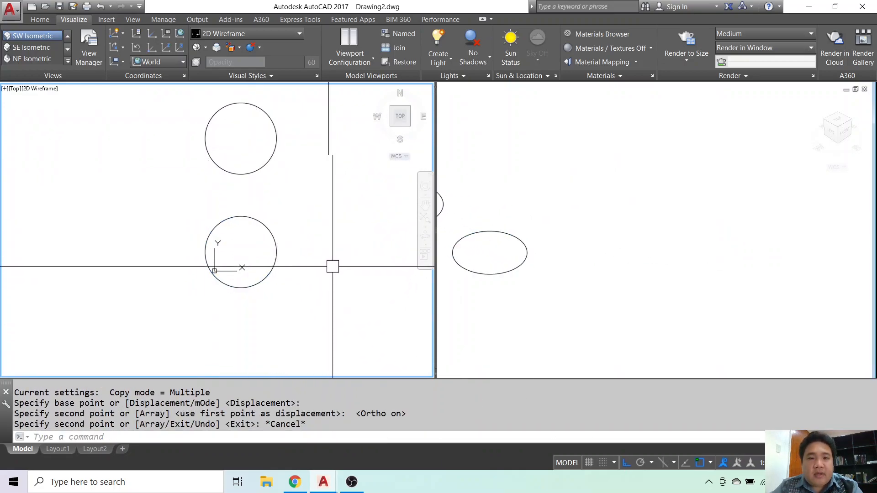
{"action": "left_click", "coordinate": [275, 258]}
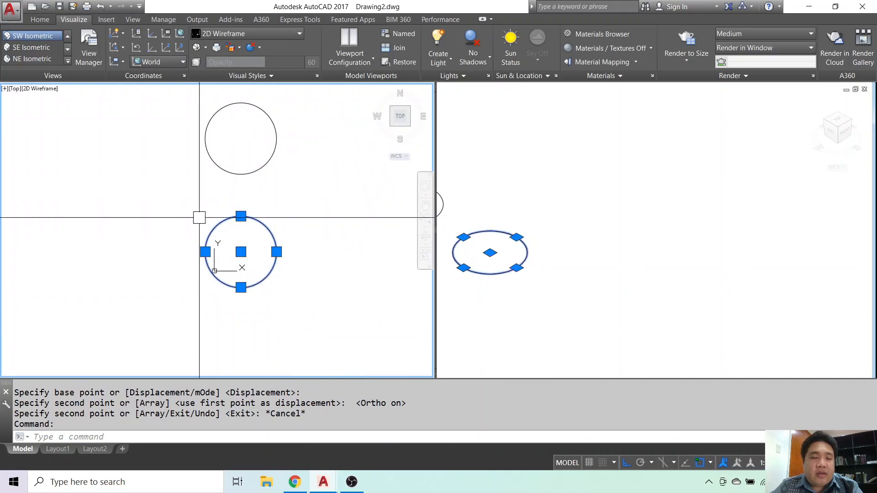
{"action": "key", "text": "Escape"}
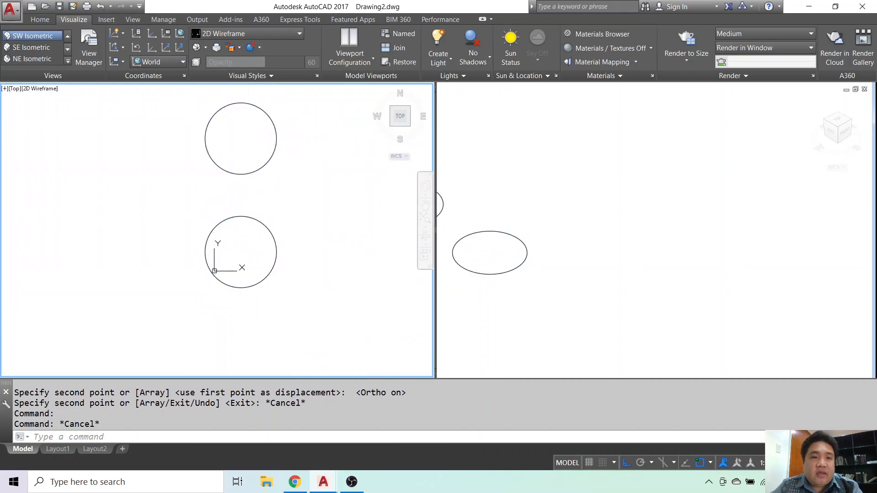
{"action": "left_click", "coordinate": [241, 174]}
{"action": "key", "text": "Escape"}
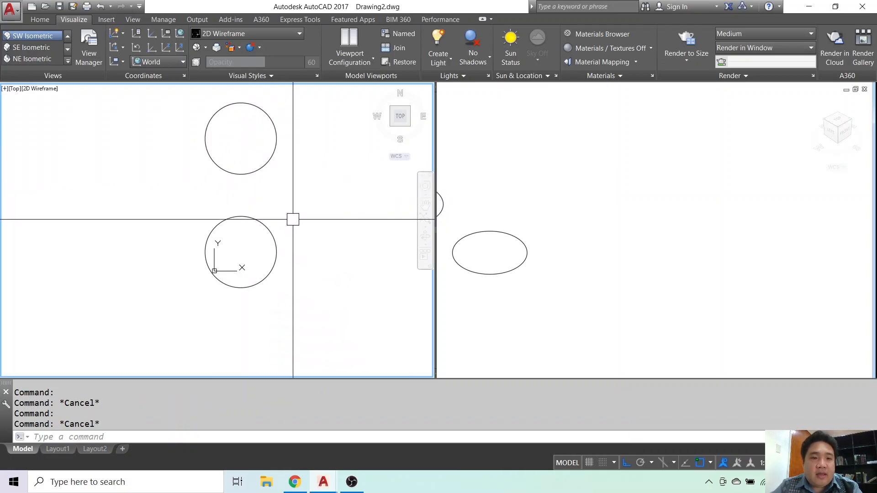
Set the visual style of the SW Isometric viewport to Shades of Gray.
{"action": "left_click", "coordinate": [528, 252]}
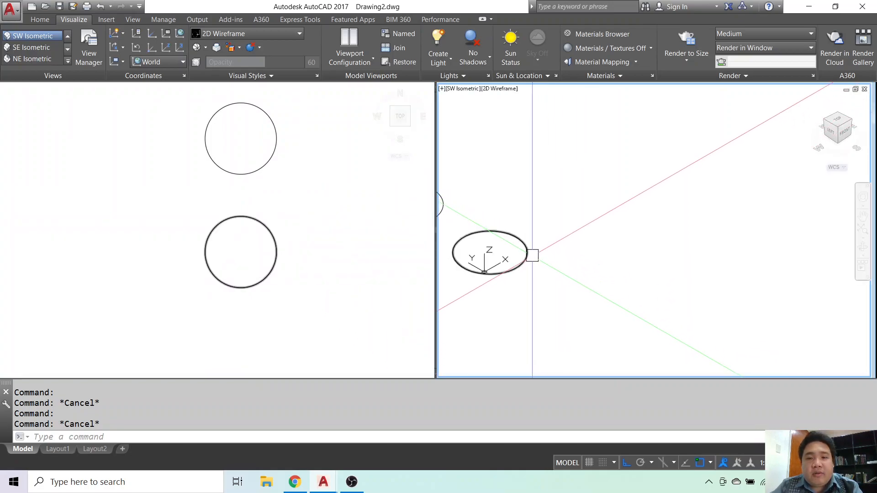
{"action": "left_click", "coordinate": [528, 253]}
{"action": "middle_click_drag", "start_coordinate": [528, 252], "coordinate": [688, 255]}
{"action": "key", "text": "Escape"}
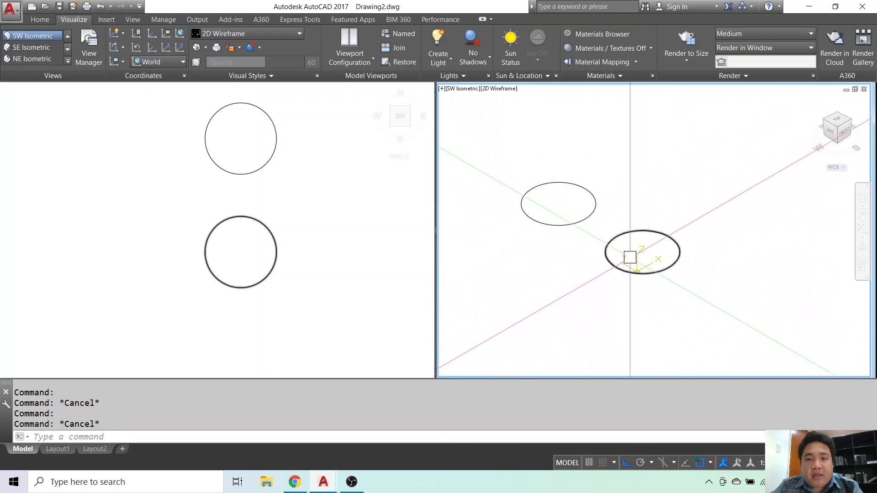
{"action": "key", "text": "Escape"}
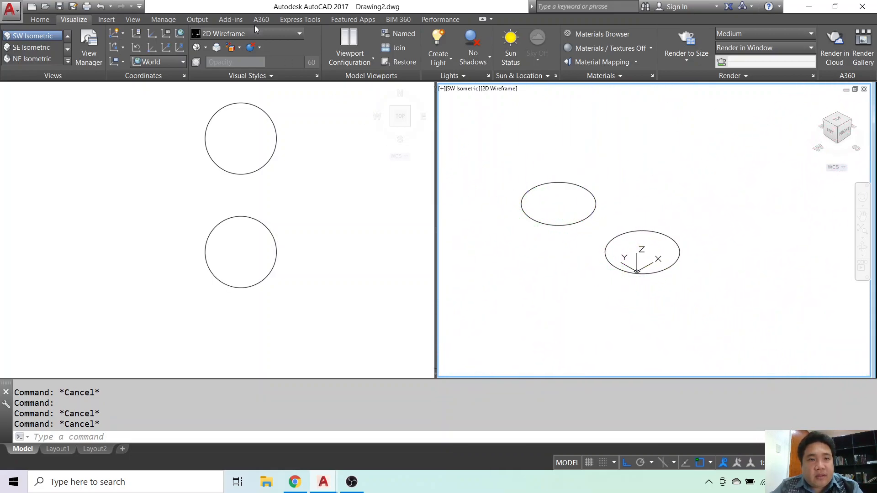
{"action": "left_click", "coordinate": [270, 33]}
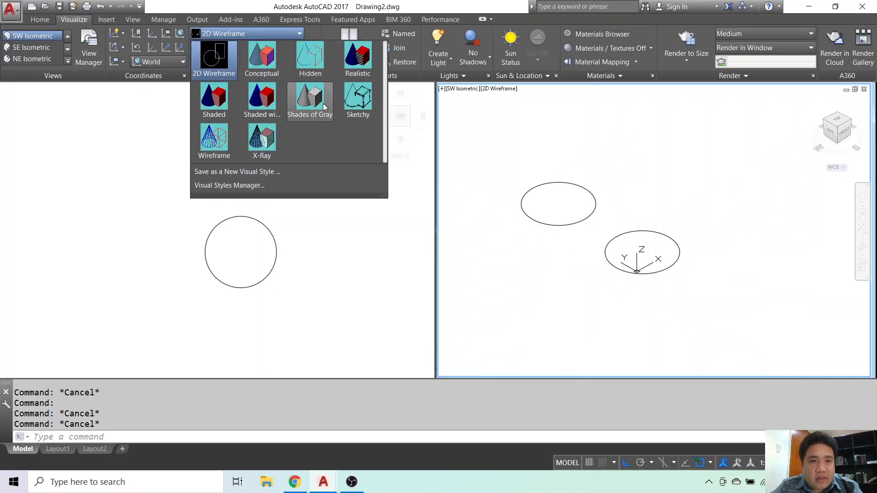
{"action": "left_click", "coordinate": [311, 99]}
{"action": "key", "text": "Escape"}
{"action": "key", "text": "Escape"}
Extrude the original circle to a height of 100 in the isometric viewport.
{"action": "type", "text": "EX"}
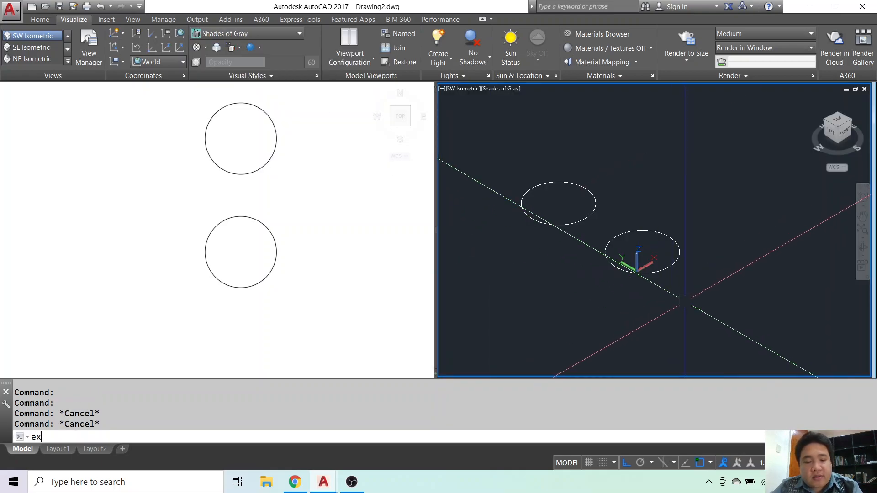
{"action": "key", "text": "Escape"}
{"action": "type", "text": "EXT"}
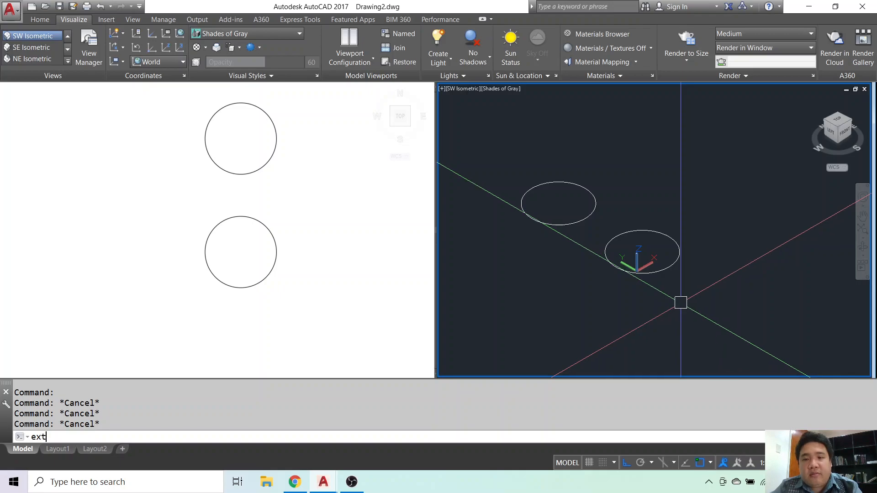
{"action": "key", "text": "Return"}
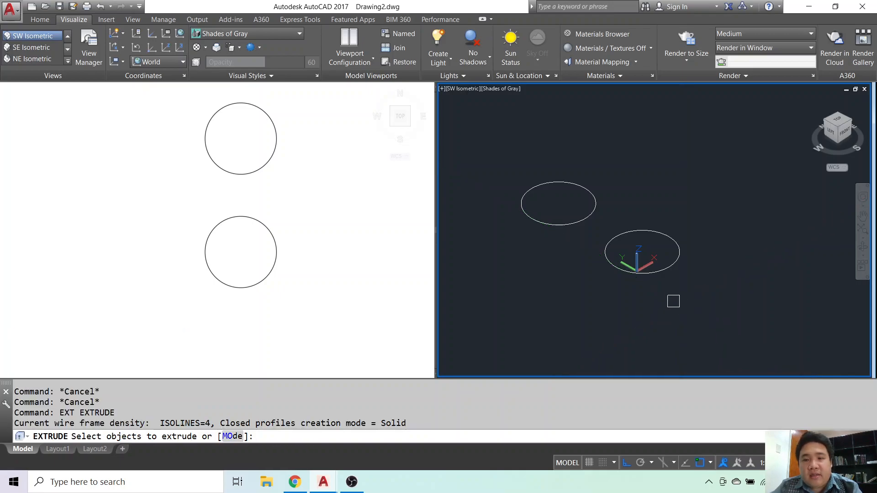
{"action": "left_click", "coordinate": [670, 266]}
{"action": "scroll", "coordinate": [668, 268], "scroll_direction": "up", "scroll_amount": 4}
{"action": "key", "text": "Return"}
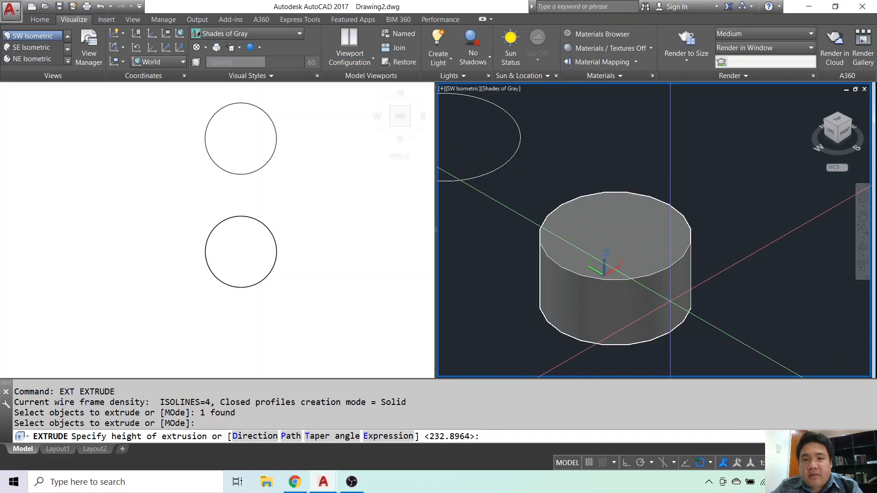
{"action": "type", "text": "100"}
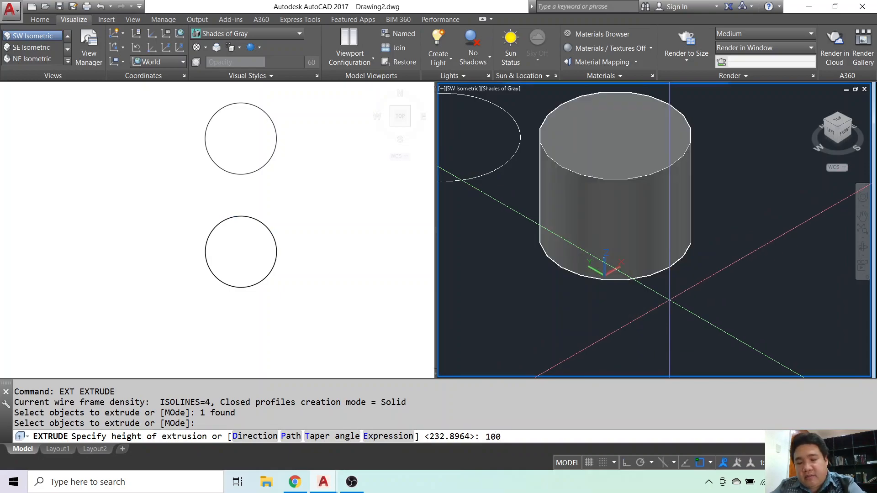
{"action": "key", "text": "Return"}
{"action": "scroll", "coordinate": [663, 298], "scroll_direction": "down", "scroll_amount": 4}
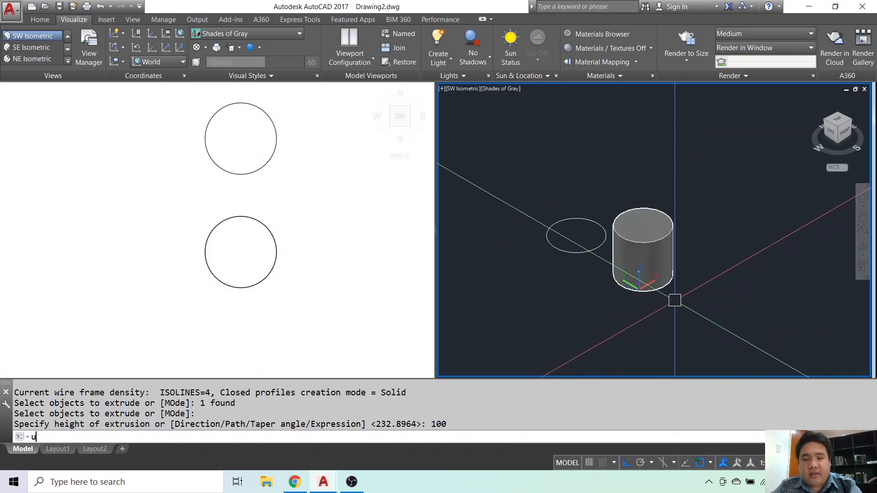
Undo the extrusion of the original circle.
{"action": "key", "text": "ctrl+z"}
{"action": "key", "text": "ctrl+z"}
{"action": "key", "text": "Escape"}
Extrude the original circle to a height of 10 in the isometric viewport.
{"action": "type", "text": "ext"}
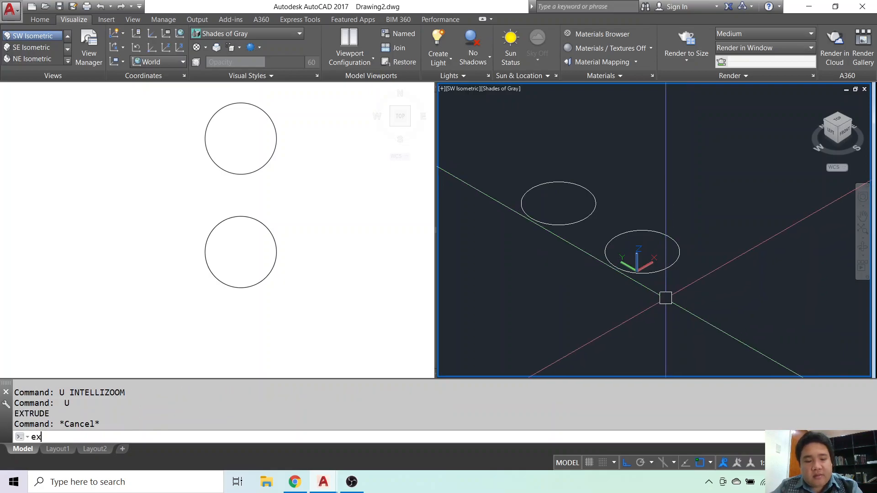
{"action": "key", "text": "Return"}
{"action": "left_click", "coordinate": [664, 273]}
{"action": "key", "text": "Return"}
{"action": "type", "text": "10"}
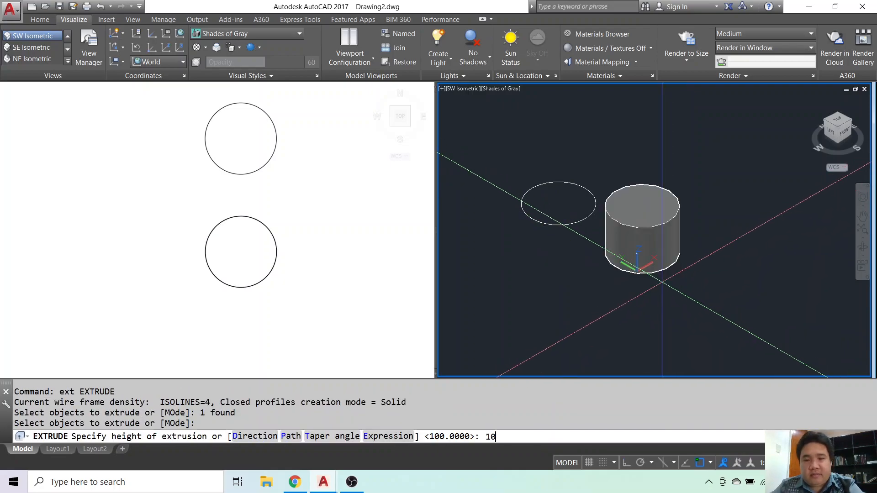
{"action": "key", "text": "Return"}
{"action": "key", "text": "Escape"}
{"action": "scroll", "coordinate": [636, 293], "scroll_direction": "up", "scroll_amount": 3}
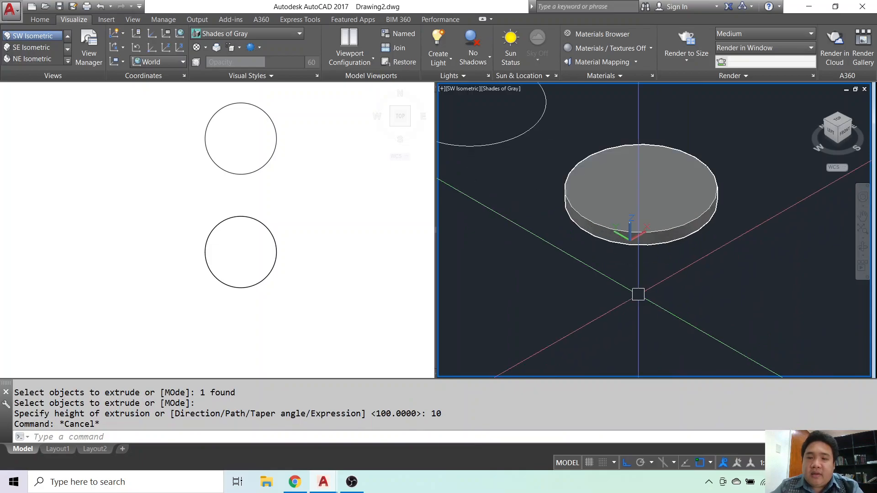
Examine the thin extruded disc in the Top viewport and alongside the copied circle in the isometric viewport.
{"action": "left_click", "coordinate": [329, 265]}
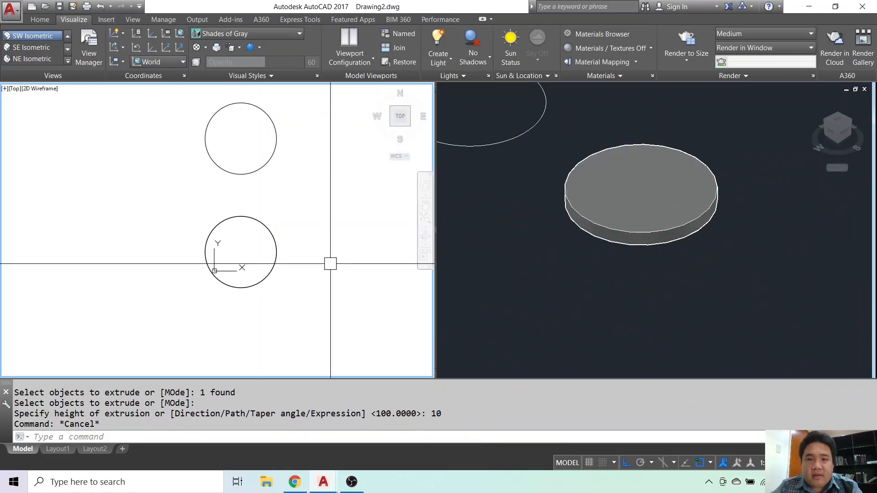
{"action": "key", "text": "Escape"}
{"action": "left_click", "coordinate": [277, 252]}
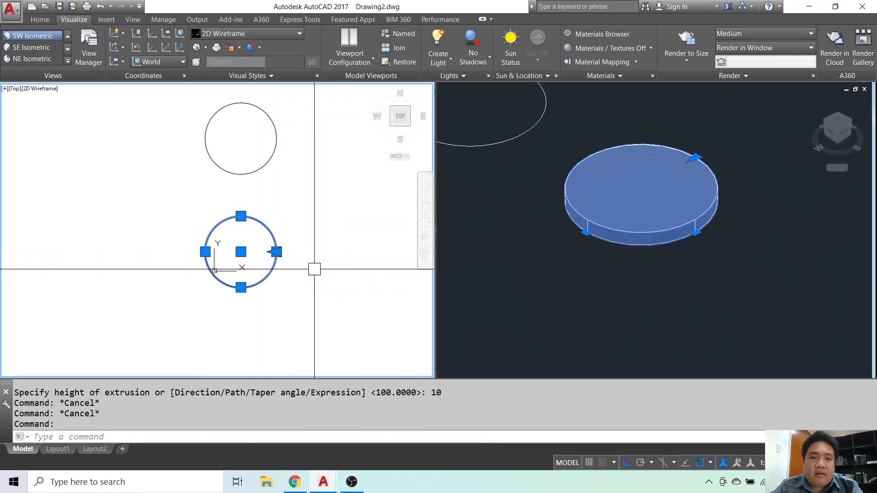
{"action": "key", "text": "Escape"}
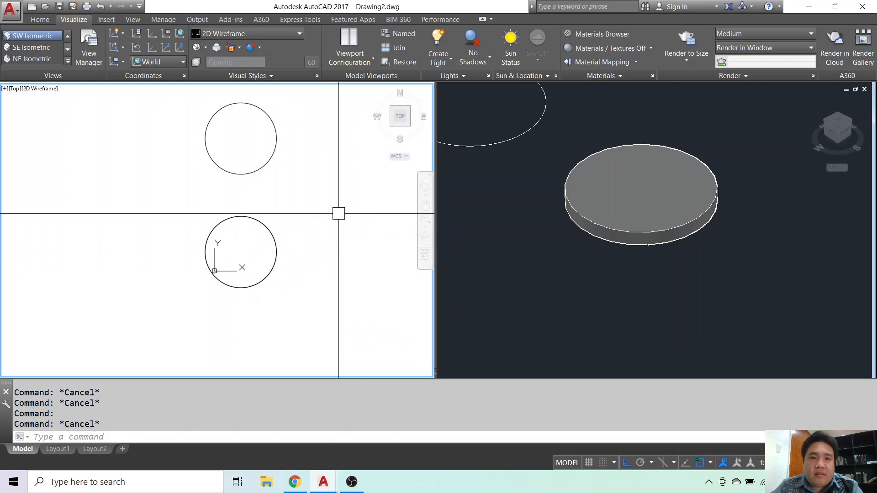
{"action": "left_click", "coordinate": [502, 208]}
{"action": "middle_click_drag", "start_coordinate": [504, 215], "coordinate": [607, 274]}
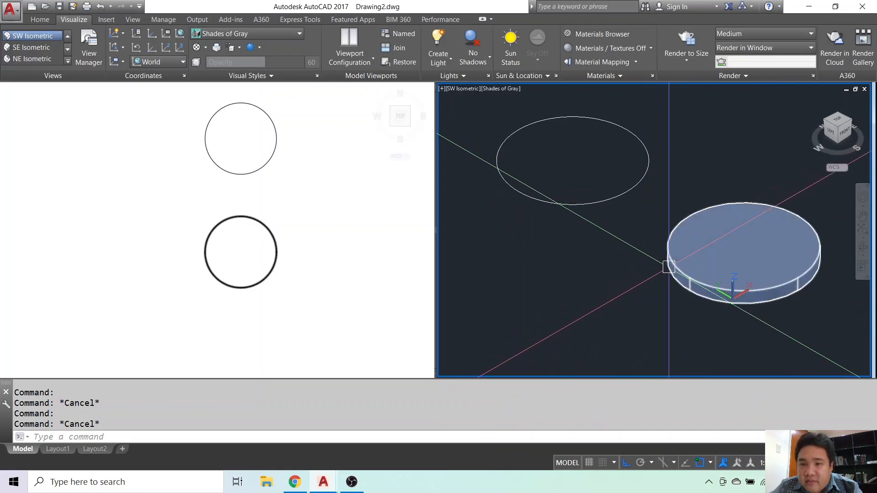
{"action": "middle_click_drag", "start_coordinate": [571, 266], "coordinate": [580, 282]}
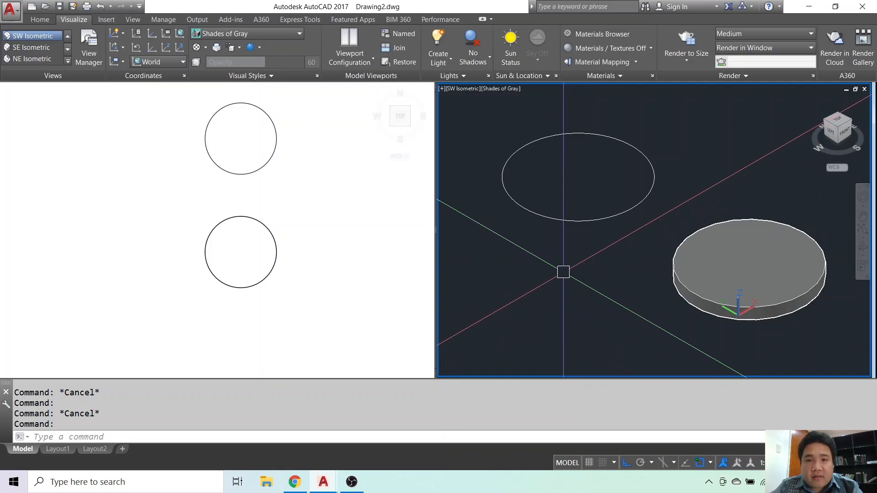
{"action": "middle_click_drag", "start_coordinate": [510, 226], "coordinate": [530, 254]}
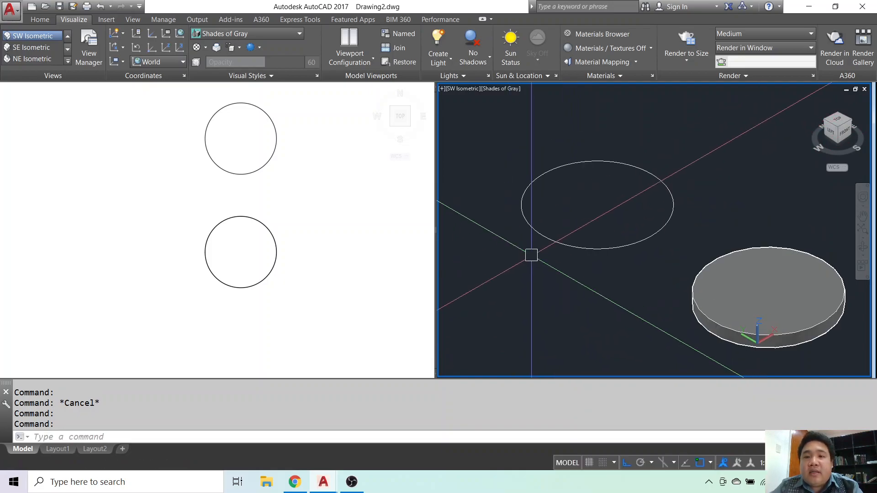
Inspect the copied circle's quadrant and center grips and review which object snap modes are enabled.
{"action": "left_click", "coordinate": [543, 236]}
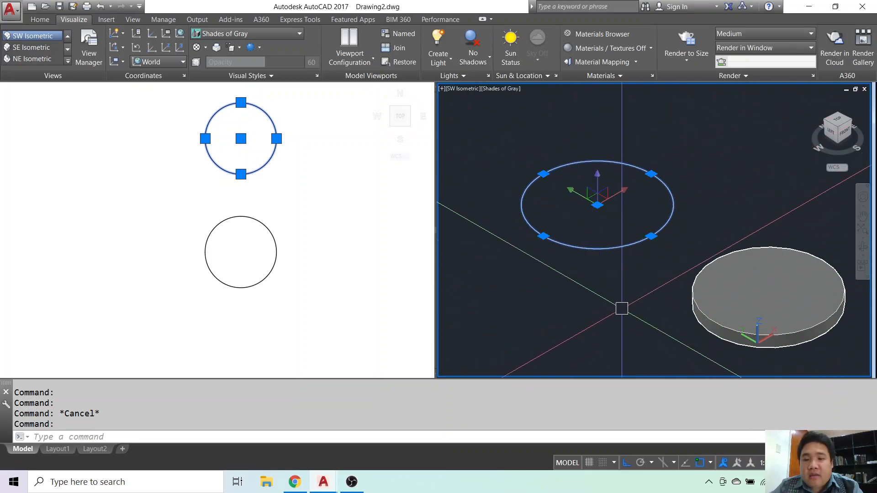
{"action": "left_click", "coordinate": [711, 463]}
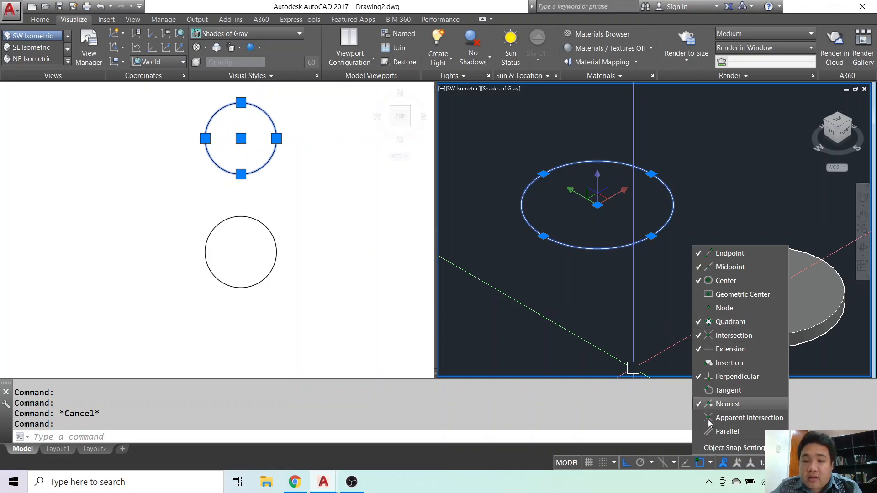
{"action": "left_click", "coordinate": [711, 464]}
{"action": "left_click", "coordinate": [711, 464]}
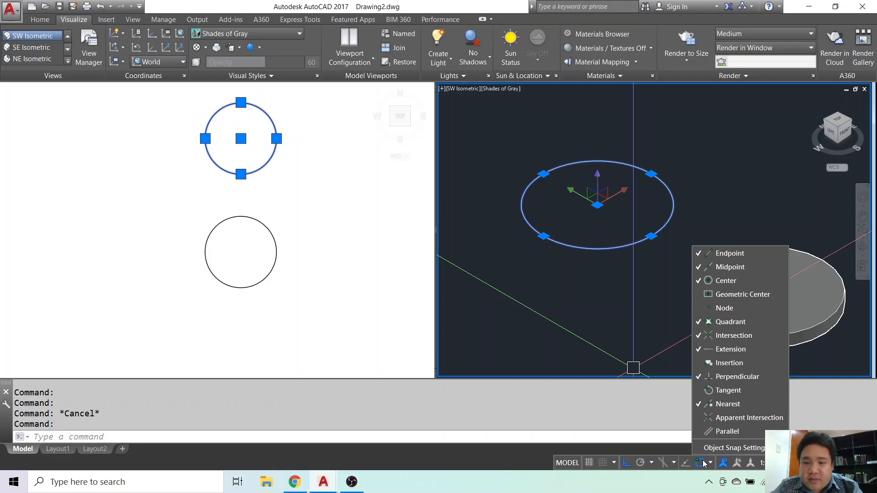
{"action": "left_click", "coordinate": [615, 324]}
{"action": "scroll", "coordinate": [543, 267], "scroll_direction": "up", "scroll_amount": 3}
{"action": "key", "text": "Escape"}
Draw a polyline from the copied circle's negative-X quadrant, 10 outward and 50 along positive Y.
{"action": "middle_click_drag", "start_coordinate": [542, 266], "coordinate": [551, 292]}
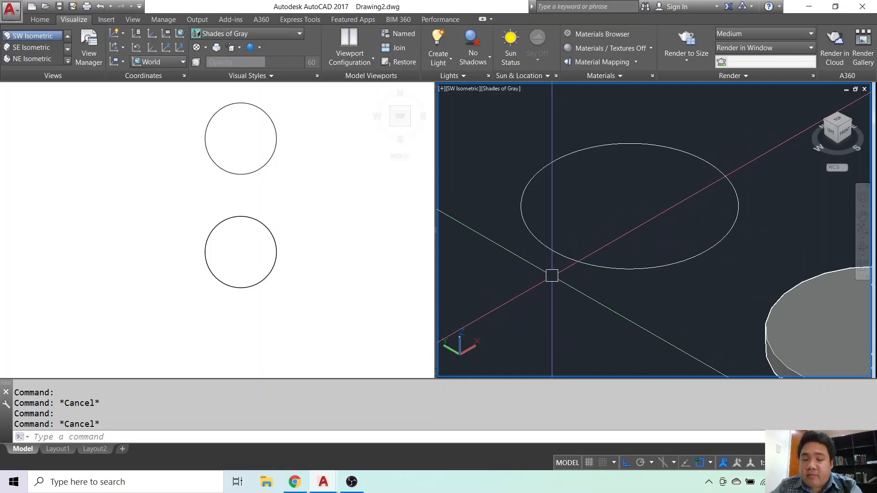
{"action": "type", "text": "l"}
{"action": "key", "text": "Return"}
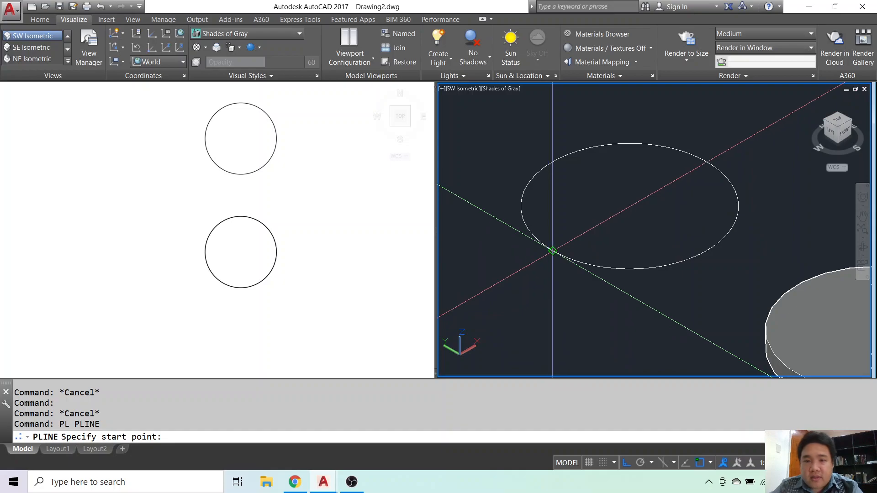
{"action": "left_click", "coordinate": [552, 250]}
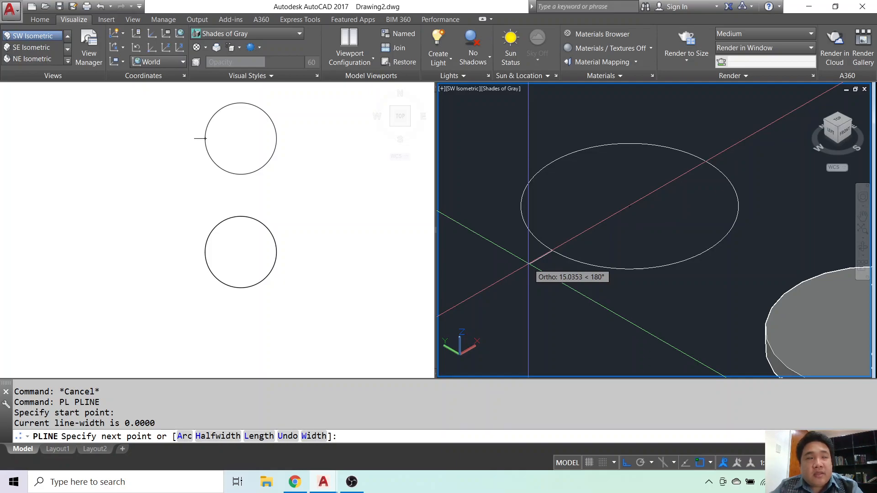
{"action": "type", "text": "10"}
{"action": "key", "text": "Return"}
{"action": "scroll", "coordinate": [539, 256], "scroll_direction": "up", "scroll_amount": 5}
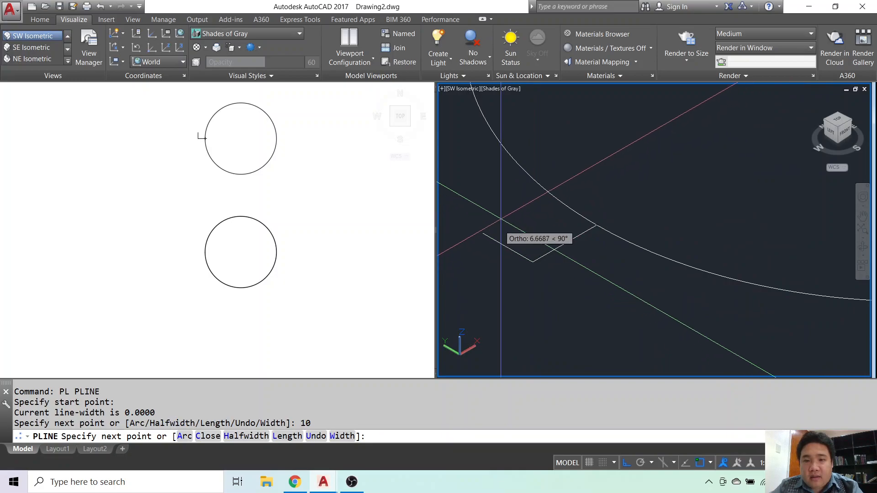
{"action": "scroll", "coordinate": [519, 251], "scroll_direction": "up", "scroll_amount": 2}
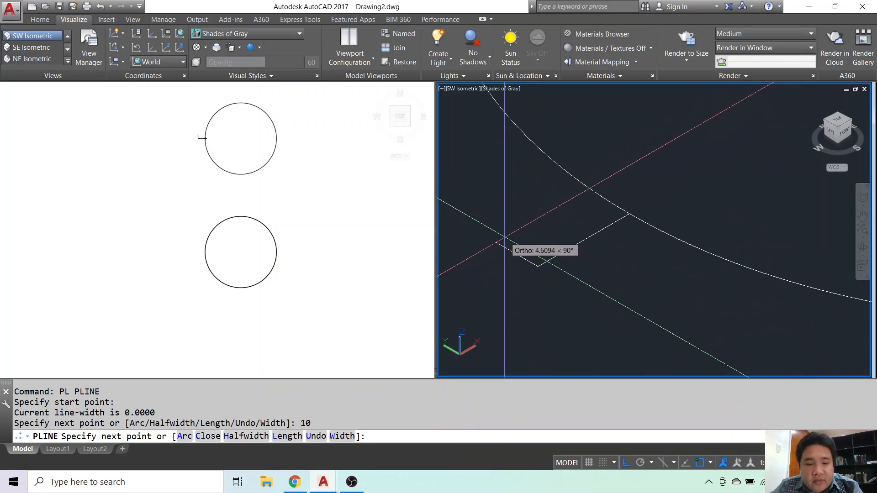
{"action": "scroll", "coordinate": [507, 239], "scroll_direction": "down", "scroll_amount": 3}
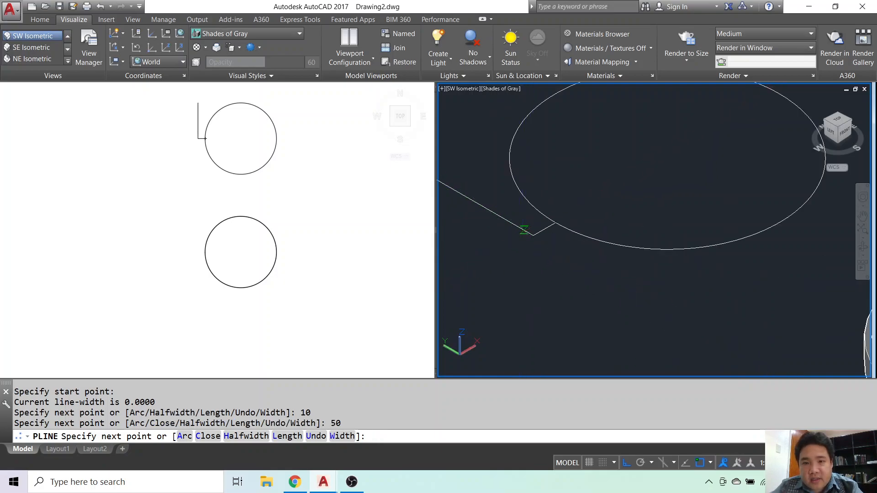
{"action": "key", "text": "Return"}
{"action": "key", "text": "Escape"}
{"action": "key", "text": "Escape"}
Erase the polyline attached to the copied circle's quadrant.
{"action": "left_click", "coordinate": [554, 265]}
{"action": "type", "text": "e"}
{"action": "key", "text": "Return"}
{"action": "key", "text": "Escape"}
Start a polyline at the copied circle's negative-X quadrant, running 10 outward and 5 along positive Y.
{"action": "type", "text": "pl"}
{"action": "key", "text": "Return"}
{"action": "left_click", "coordinate": [595, 260]}
{"action": "type", "text": "10"}
{"action": "key", "text": "Return"}
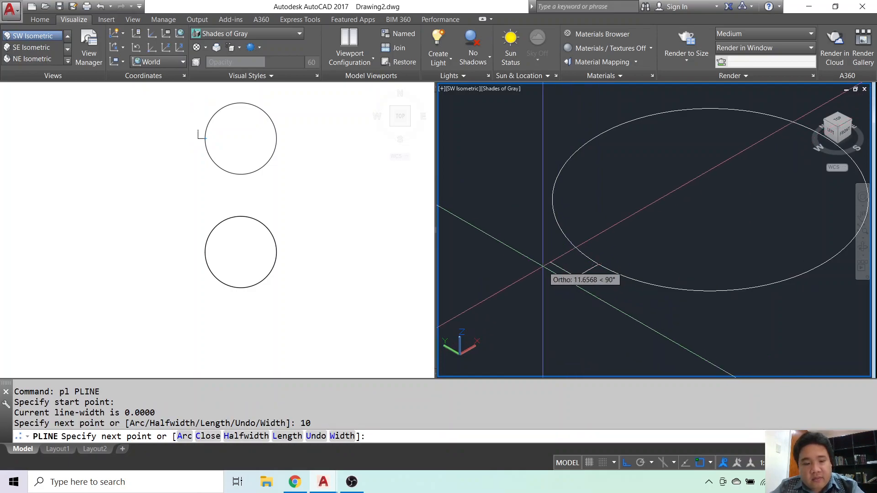
{"action": "type", "text": "5"}
{"action": "key", "text": "Return"}
Continue the polyline as a stepped profile with segments of 5 inward, 2 in Y, 3 inward, 2 in Y and a freehand inward segment.
{"action": "scroll", "coordinate": [567, 265], "scroll_direction": "up", "scroll_amount": 3}
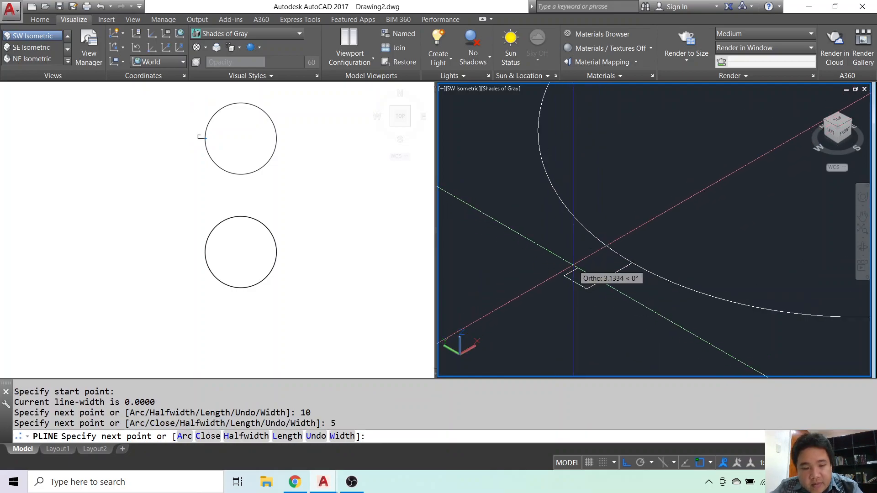
{"action": "type", "text": "5"}
{"action": "key", "text": "Return"}
{"action": "scroll", "coordinate": [572, 258], "scroll_direction": "up", "scroll_amount": 3}
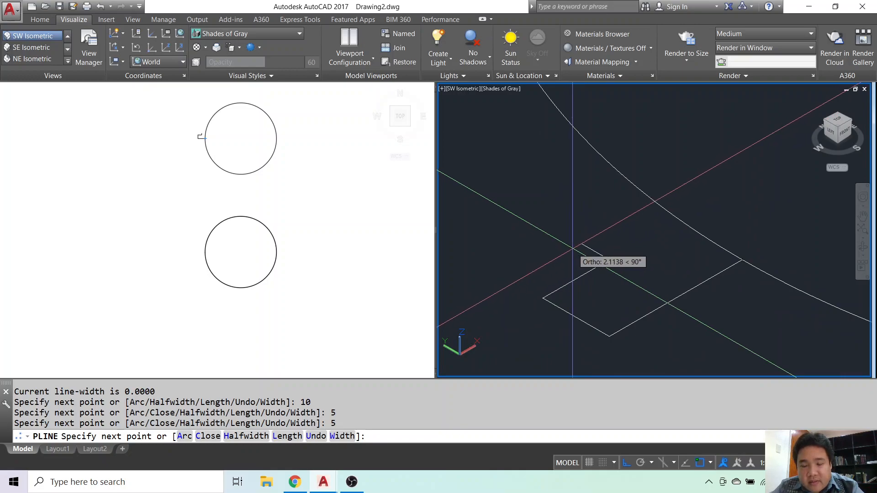
{"action": "type", "text": "2"}
{"action": "key", "text": "Return"}
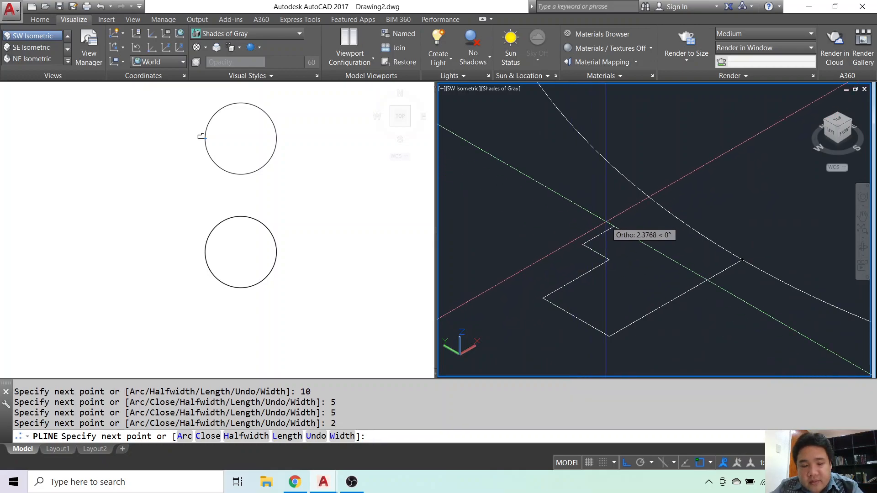
{"action": "key", "text": "Return"}
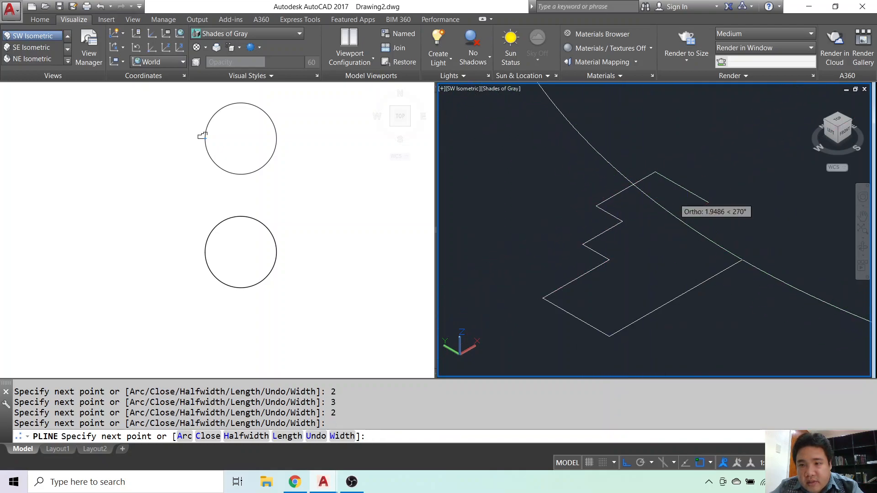
{"action": "left_click", "coordinate": [673, 201]}
{"action": "key", "text": "Return"}
Close the profile by filleting its last inward segment and the straight Y line with radius 0.
{"action": "key", "text": "Return"}
Draw a straight polyline from the circle's quadrant along positive Y, extending past the stepped profile.
{"action": "left_click", "coordinate": [742, 261]}
{"action": "left_click", "coordinate": [550, 175]}
{"action": "key", "text": "Escape"}
{"action": "type", "text": "f"}
{"action": "key", "text": "Return"}
{"action": "key", "text": "Escape"}
{"action": "key", "text": "Escape"}
{"action": "scroll", "coordinate": [601, 199], "scroll_direction": "up", "scroll_amount": 3}
{"action": "type", "text": "f"}
{"action": "key", "text": "Return"}
{"action": "type", "text": "r"}
{"action": "key", "text": "Return"}
{"action": "type", "text": "0"}
{"action": "key", "text": "Return"}
{"action": "left_click", "coordinate": [596, 190]}
{"action": "left_click", "coordinate": [624, 185]}
{"action": "key", "text": "Escape"}
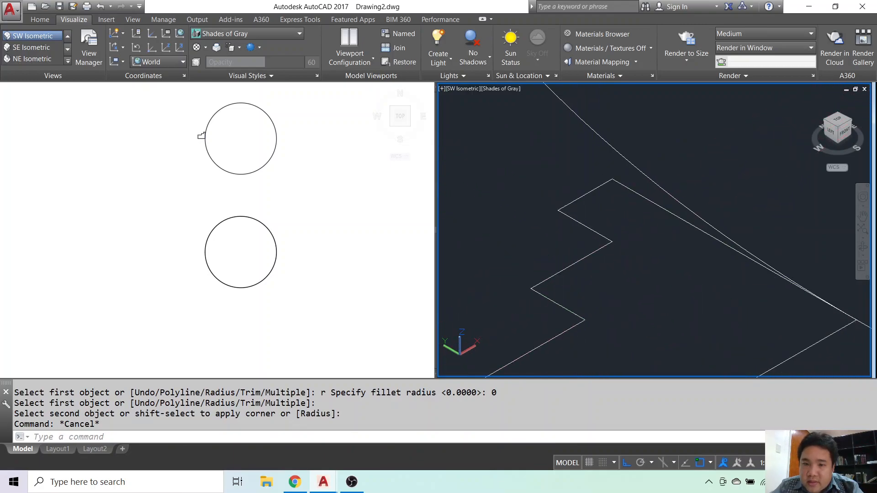
Fillet the profile's outermost corner between its two 5-long segments with a radius of 5.
{"action": "middle_click_drag", "start_coordinate": [572, 288], "coordinate": [582, 223]}
{"action": "scroll", "coordinate": [574, 211], "scroll_direction": "down", "scroll_amount": 4}
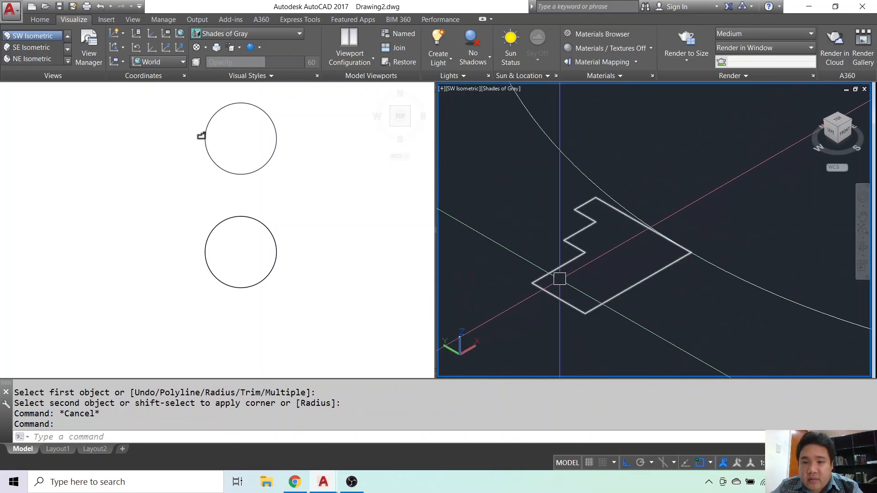
{"action": "scroll", "coordinate": [566, 274], "scroll_direction": "up", "scroll_amount": 2}
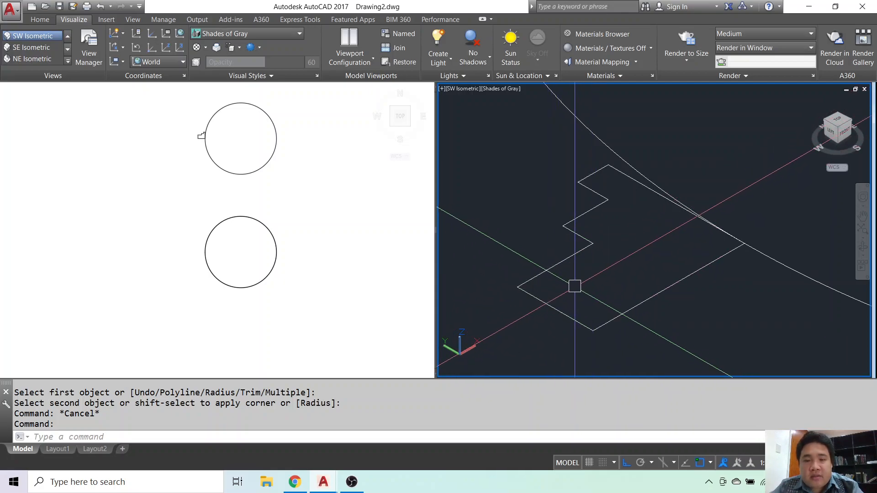
{"action": "key", "text": "Escape"}
{"action": "key", "text": "Escape"}
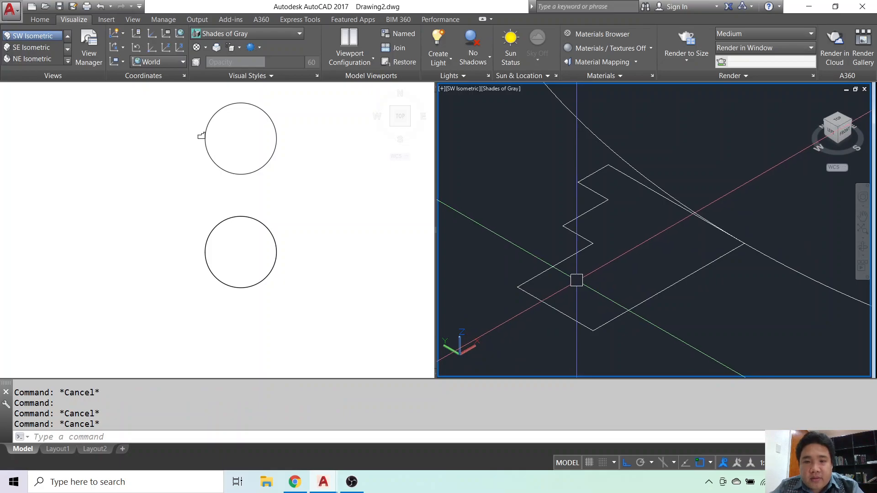
{"action": "mouse_move", "coordinate": [576, 279]}
{"action": "middle_mouse_down", "text": "shift"}
{"action": "mouse_move", "coordinate": [570, 268]}
{"action": "mouse_move", "coordinate": [583, 268]}
{"action": "middle_mouse_up", "text": "shift"}
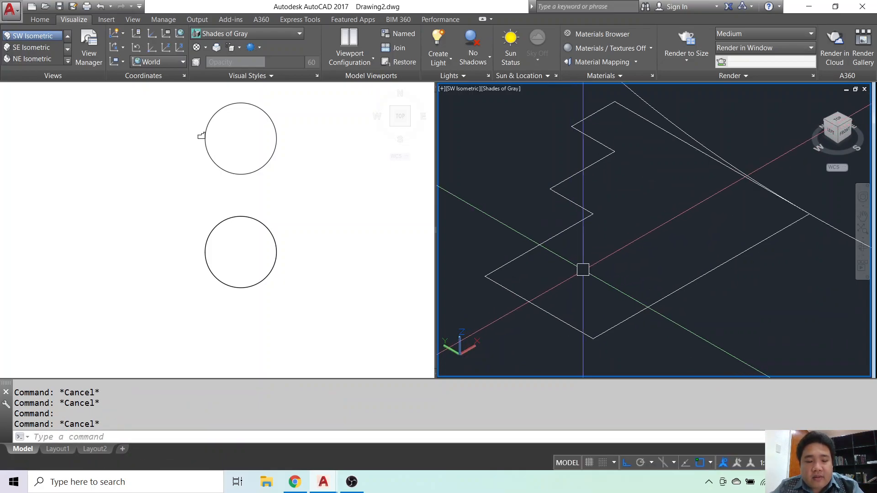
{"action": "key", "text": "Return"}
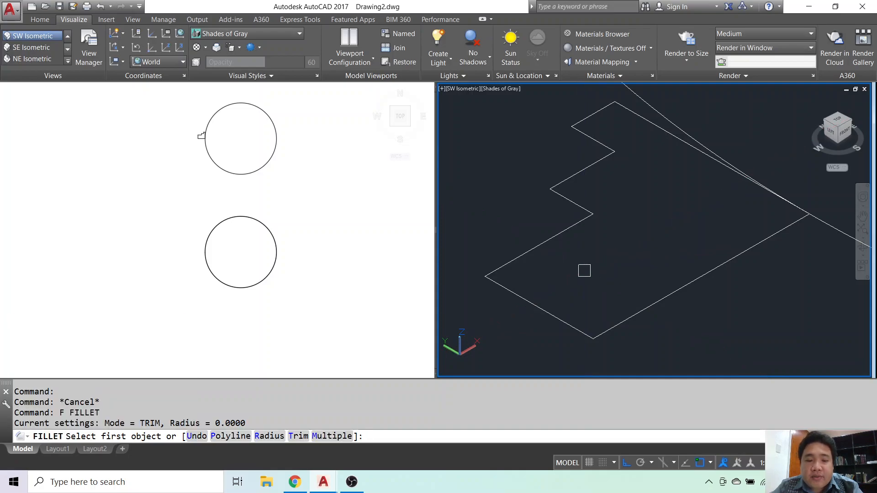
{"action": "type", "text": "r"}
{"action": "key", "text": "Return"}
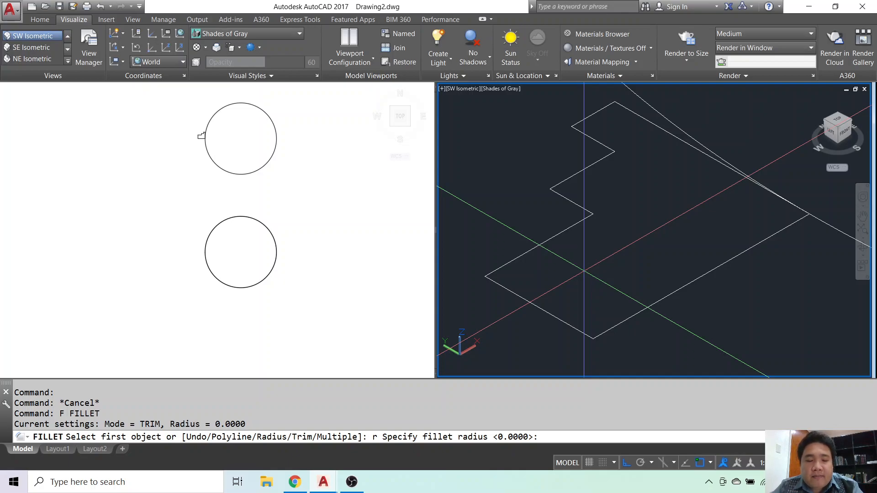
{"action": "type", "text": "5"}
{"action": "key", "text": "Return"}
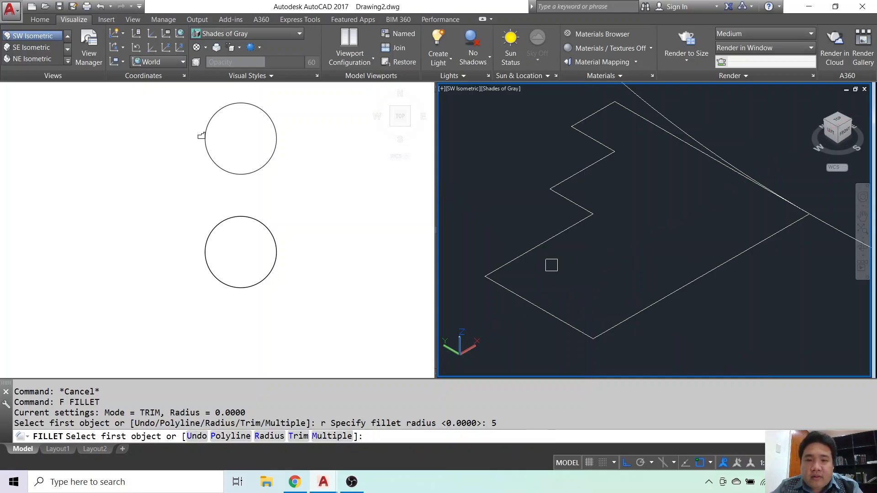
{"action": "left_click", "coordinate": [538, 246]}
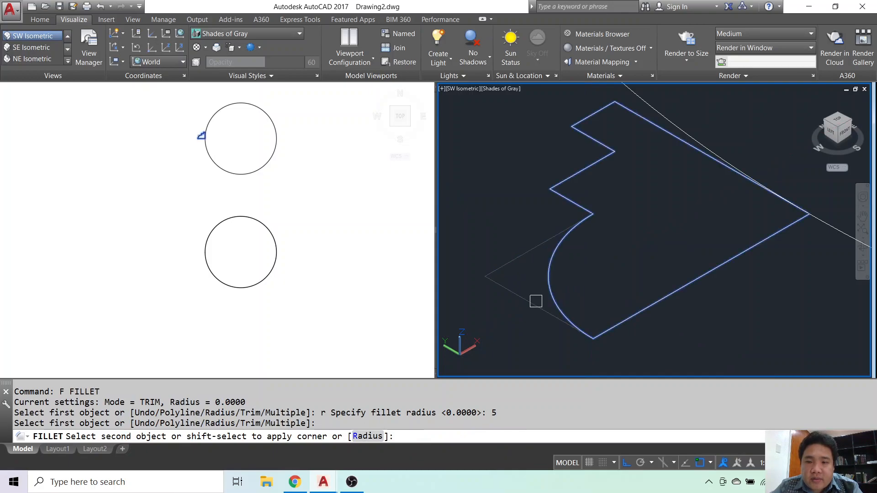
{"action": "left_click", "coordinate": [536, 302]}
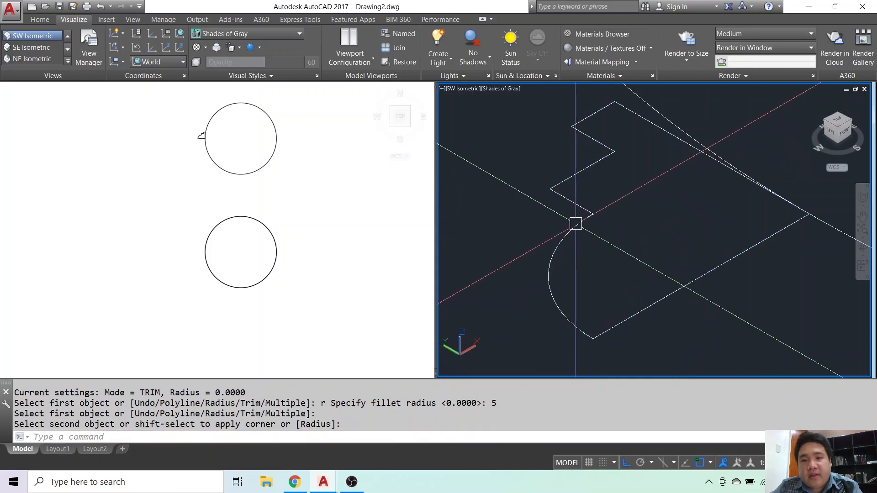
Try to fillet the outer corner of the profile's middle step with a radius of 2.
{"action": "key", "text": "Escape"}
{"action": "scroll", "coordinate": [566, 206], "scroll_direction": "up", "scroll_amount": 3}
{"action": "middle_click_drag", "start_coordinate": [563, 208], "coordinate": [561, 231]}
{"action": "type", "text": "F"}
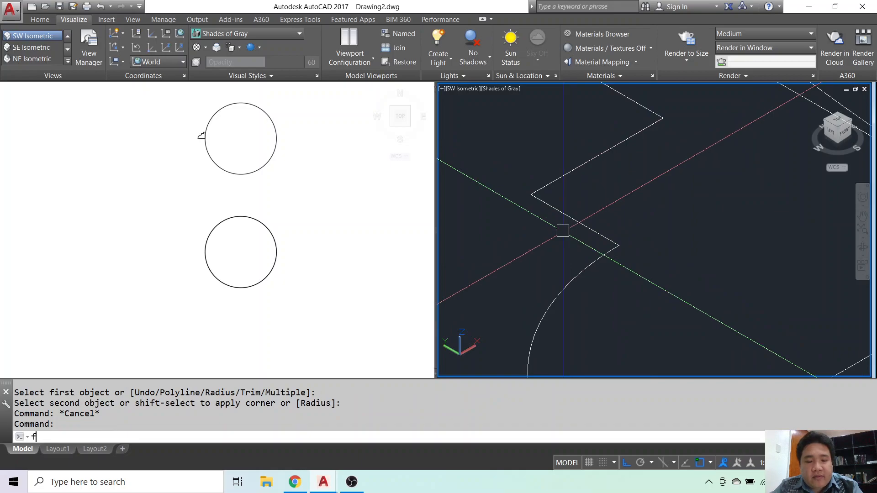
{"action": "key", "text": "Return"}
{"action": "type", "text": "r"}
{"action": "key", "text": "Return"}
{"action": "type", "text": "2"}
{"action": "key", "text": "Return"}
{"action": "left_click", "coordinate": [575, 177]}
{"action": "left_click", "coordinate": [578, 174]}
{"action": "left_click", "coordinate": [581, 171]}
{"action": "key", "text": "Escape"}
Fillet the outer corner of the profile's middle step with a radius of 2.
{"action": "type", "text": "f"}
{"action": "key", "text": "Return"}
{"action": "type", "text": "r"}
{"action": "key", "text": "Return"}
{"action": "type", "text": "2"}
{"action": "key", "text": "Return"}
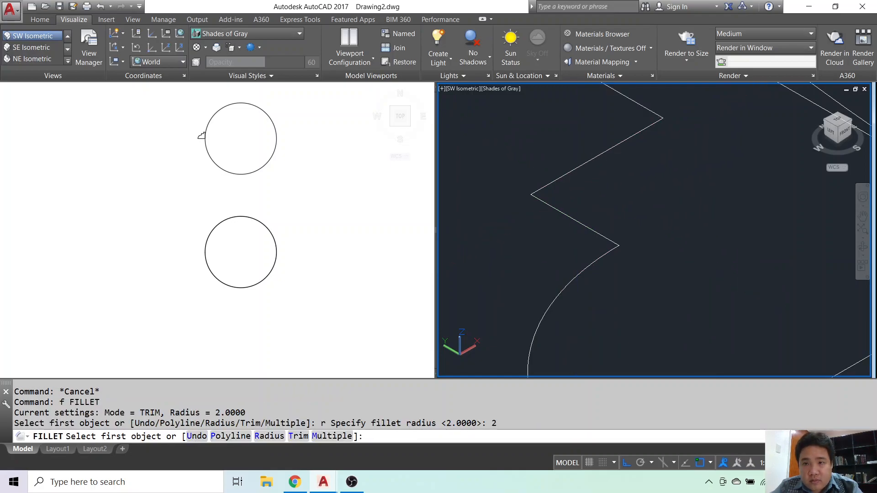
{"action": "scroll", "coordinate": [587, 213], "scroll_direction": "down", "scroll_amount": 2}
{"action": "left_click", "coordinate": [588, 213]}
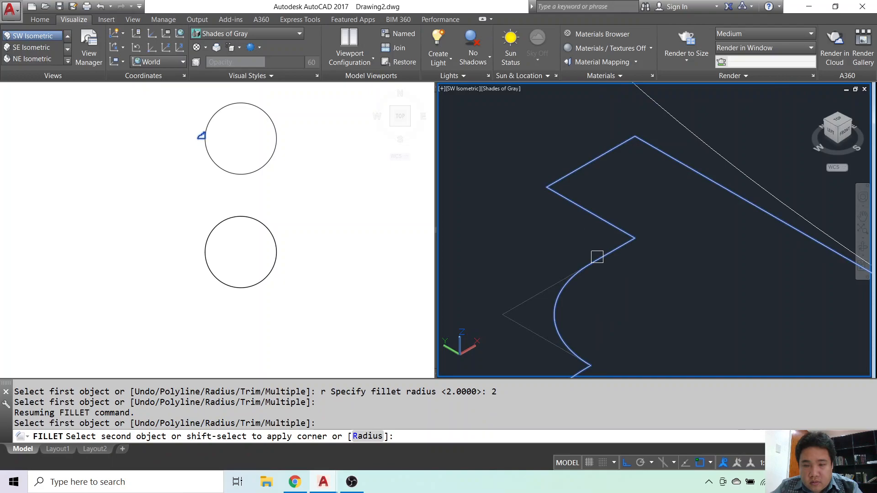
{"action": "left_click", "coordinate": [597, 257]}
Try to fillet the outer corner of the profile's smallest step with the same radius of 2.
{"action": "key", "text": "Return"}
{"action": "left_click", "coordinate": [587, 213]}
{"action": "left_click", "coordinate": [580, 170]}
{"action": "key", "text": "Escape"}
{"action": "key", "text": "Escape"}
Try to fillet the corners of the profile's smallest step with a radius of 1.
{"action": "type", "text": "f"}
{"action": "key", "text": "Return"}
{"action": "type", "text": "r"}
{"action": "key", "text": "Return"}
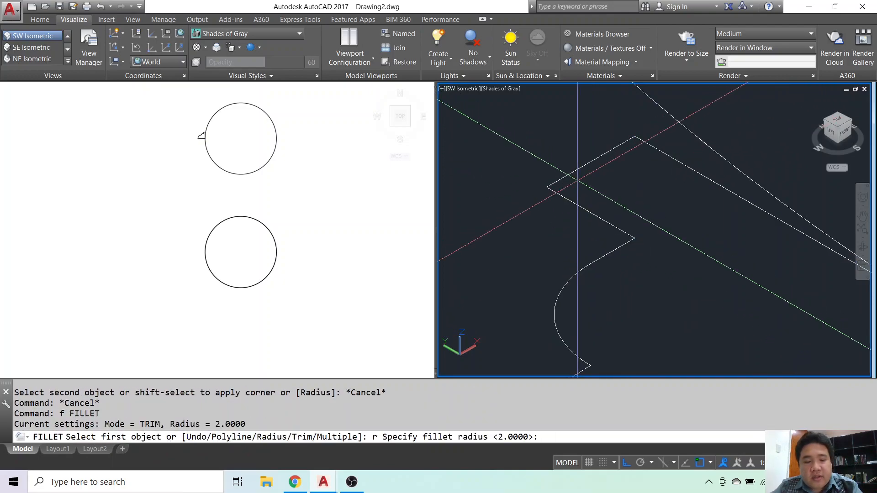
{"action": "type", "text": "1"}
{"action": "key", "text": "Return"}
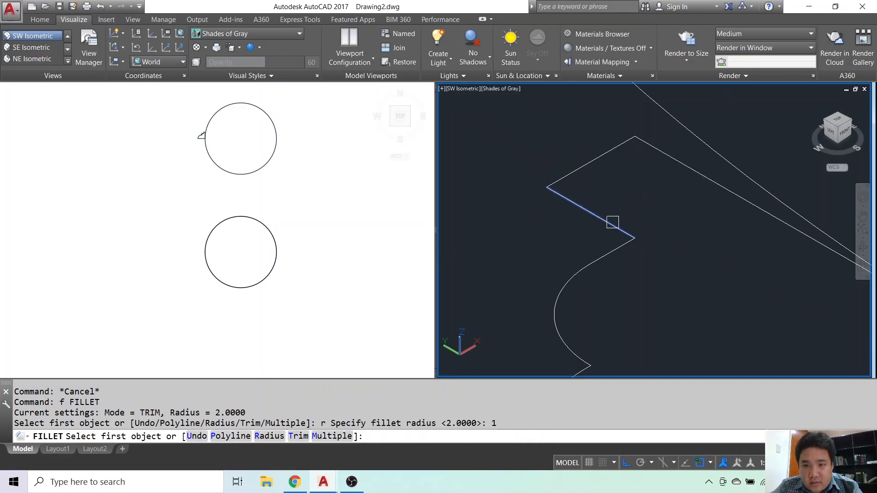
{"action": "left_click", "coordinate": [612, 223]}
{"action": "left_click", "coordinate": [622, 249]}
{"action": "left_click", "coordinate": [574, 172]}
{"action": "key", "text": "Escape"}
{"action": "type", "text": "f"}
{"action": "key", "text": "Return"}
{"action": "type", "text": "r"}
{"action": "key", "text": "Return"}
{"action": "key", "text": "Escape"}
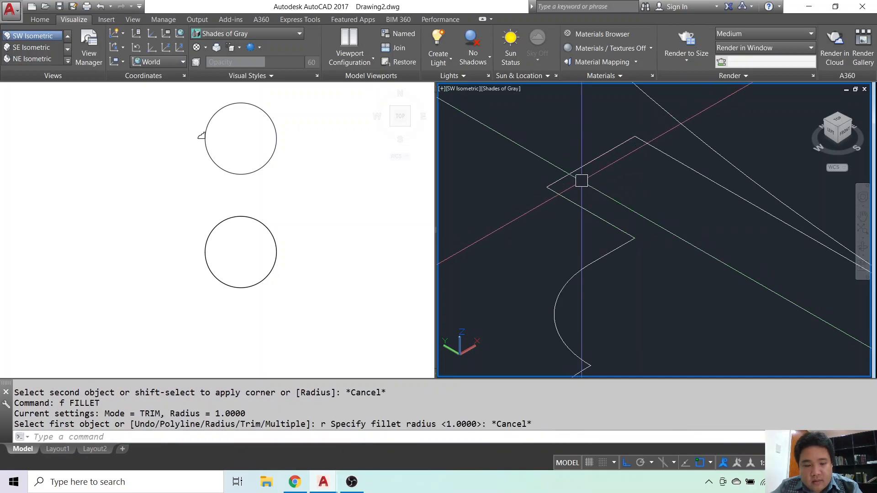
Reset the fillet radius to 2 and try to round the outer corner of the smallest step.
{"action": "type", "text": "f"}
{"action": "key", "text": "Return"}
{"action": "type", "text": "r"}
{"action": "key", "text": "Return"}
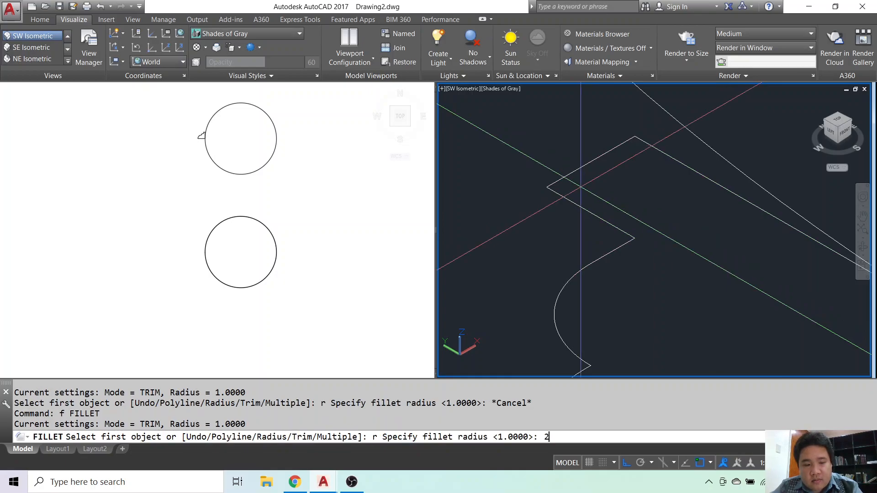
{"action": "key", "text": "Return"}
{"action": "left_click", "coordinate": [585, 170]}
{"action": "left_click", "coordinate": [579, 198]}
{"action": "left_click", "coordinate": [580, 200]}
{"action": "key", "text": "Escape"}
Retry the fillet on the smallest step's outer corner using the current fillet radius.
{"action": "key", "text": "Escape"}
{"action": "scroll", "coordinate": [580, 206], "scroll_direction": "down", "scroll_amount": 2}
{"action": "scroll", "coordinate": [579, 207], "scroll_direction": "down", "scroll_amount": 4}
{"action": "scroll", "coordinate": [590, 195], "scroll_direction": "up", "scroll_amount": 3}
{"action": "key", "text": "Escape"}
{"action": "type", "text": "f"}
{"action": "key", "text": "Return"}
{"action": "left_click", "coordinate": [570, 192]}
{"action": "left_click", "coordinate": [592, 193]}
{"action": "key", "text": "Escape"}
{"action": "key", "text": "Escape"}
Fillet the inner corner between the profile's smallest and middle steps with a radius of 0.5.
{"action": "type", "text": "f"}
{"action": "key", "text": "Return"}
{"action": "type", "text": "r"}
{"action": "key", "text": "Return"}
{"action": "type", "text": ".5"}
{"action": "key", "text": "Return"}
{"action": "left_click", "coordinate": [551, 200]}
{"action": "left_click", "coordinate": [553, 216]}
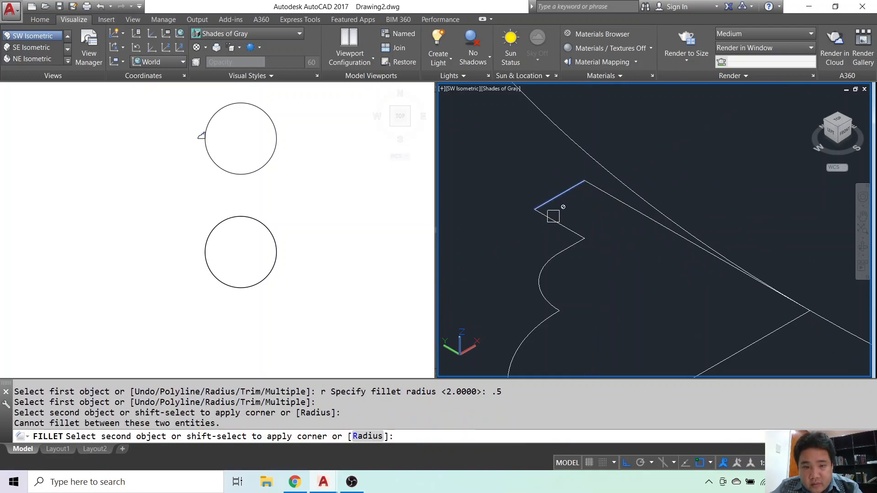
{"action": "left_click", "coordinate": [551, 212]}
{"action": "key", "text": "Return"}
{"action": "left_click", "coordinate": [602, 195]}
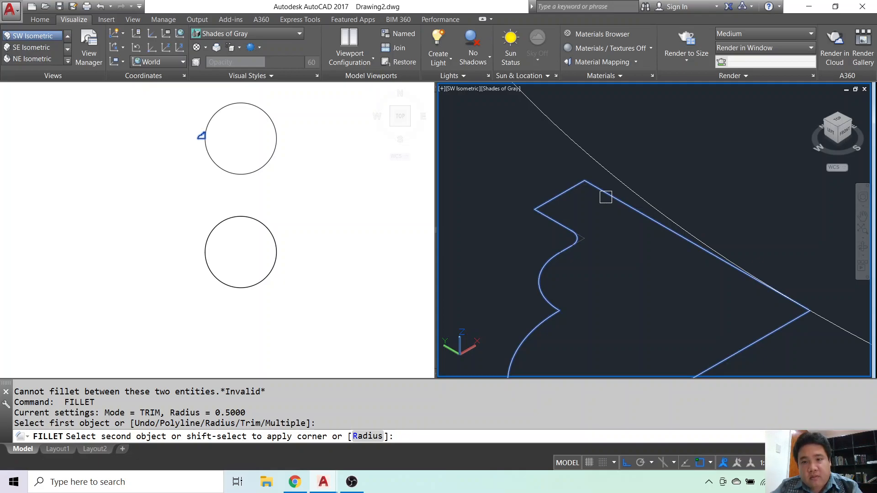
Try to fillet the corner where the profile's two large arcs meet with a radius of 0.5.
{"action": "scroll", "coordinate": [583, 314], "scroll_direction": "up", "scroll_amount": 4}
{"action": "left_click", "coordinate": [528, 290]}
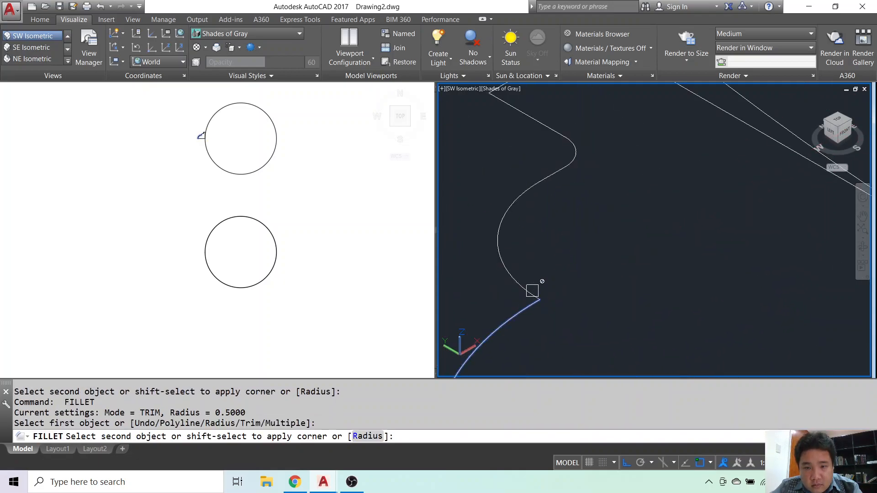
{"action": "left_click", "coordinate": [527, 291]}
{"action": "key", "text": "Escape"}
Examine the closed profile and its position on the circle in the isometric and top viewports.
{"action": "scroll", "coordinate": [552, 293], "scroll_direction": "down", "scroll_amount": 4}
{"action": "middle_click_drag", "start_coordinate": [593, 295], "coordinate": [627, 226]}
{"action": "scroll", "coordinate": [557, 226], "scroll_direction": "down", "scroll_amount": 4}
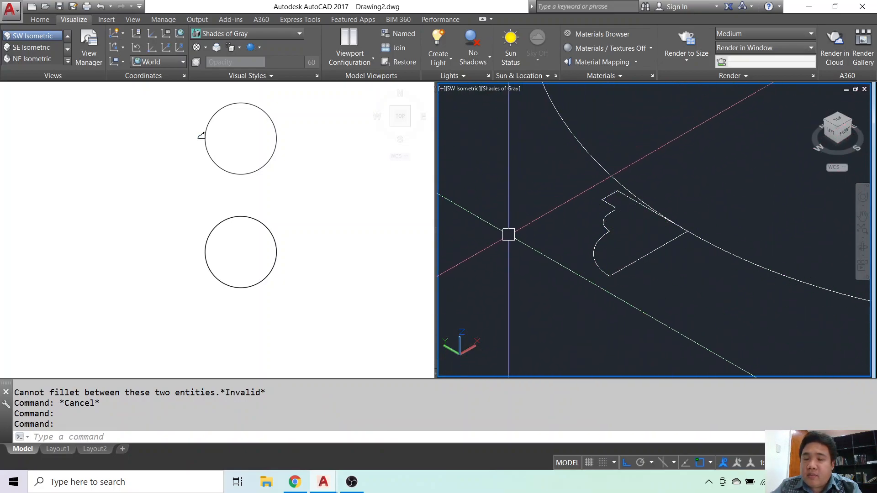
{"action": "middle_click_drag", "start_coordinate": [650, 277], "coordinate": [593, 286]}
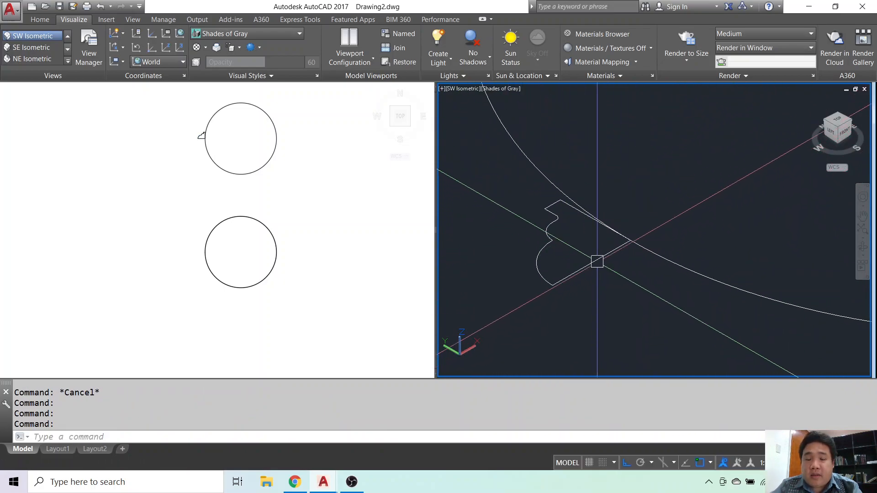
{"action": "scroll", "coordinate": [588, 240], "scroll_direction": "down", "scroll_amount": 2}
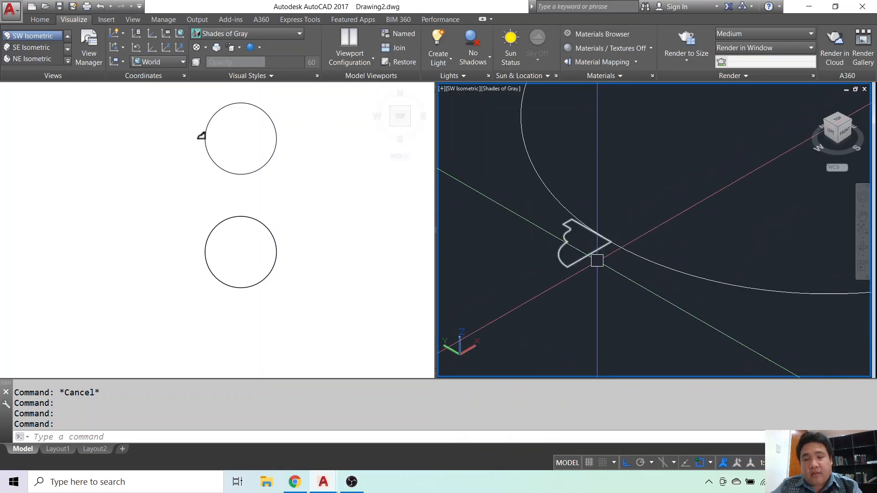
{"action": "scroll", "coordinate": [600, 284], "scroll_direction": "down", "scroll_amount": 4}
{"action": "middle_click_drag", "start_coordinate": [598, 288], "coordinate": [561, 292]}
{"action": "scroll", "coordinate": [560, 279], "scroll_direction": "up", "scroll_amount": 3}
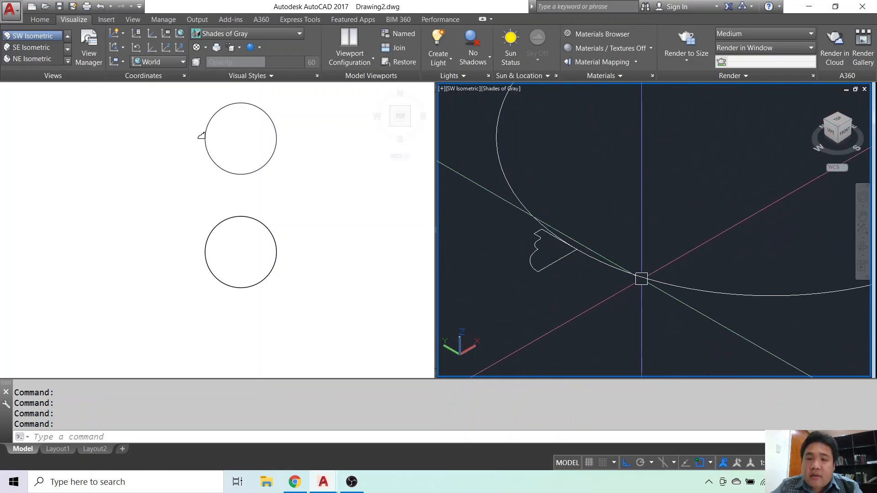
{"action": "left_click", "coordinate": [241, 192]}
{"action": "middle_click_drag", "start_coordinate": [209, 166], "coordinate": [275, 223]}
{"action": "scroll", "coordinate": [276, 183], "scroll_direction": "up", "scroll_amount": 6}
{"action": "scroll", "coordinate": [254, 237], "scroll_direction": "up", "scroll_amount": 6}
{"action": "middle_click_drag", "start_coordinate": [261, 275], "coordinate": [221, 211]}
{"action": "scroll", "coordinate": [221, 211], "scroll_direction": "down", "scroll_amount": 4}
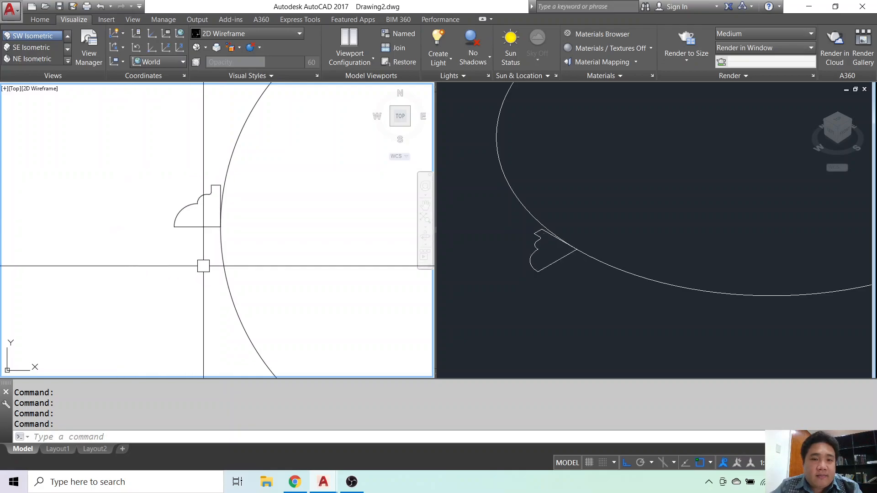
{"action": "left_click", "coordinate": [560, 300]}
{"action": "scroll", "coordinate": [559, 297], "scroll_direction": "down", "scroll_amount": 2}
{"action": "left_click", "coordinate": [541, 263]}
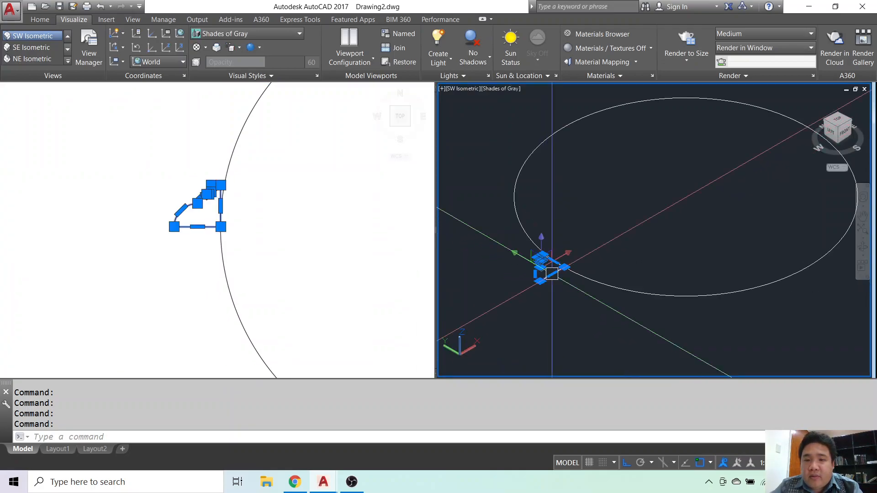
{"action": "scroll", "coordinate": [560, 292], "scroll_direction": "up", "scroll_amount": 2}
{"action": "middle_click_drag", "start_coordinate": [544, 292], "coordinate": [597, 299]}
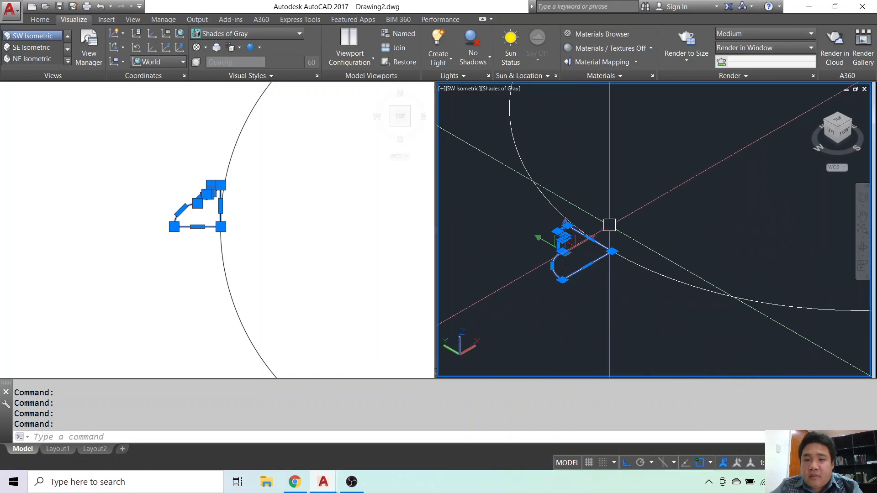
{"action": "key", "text": "Escape"}
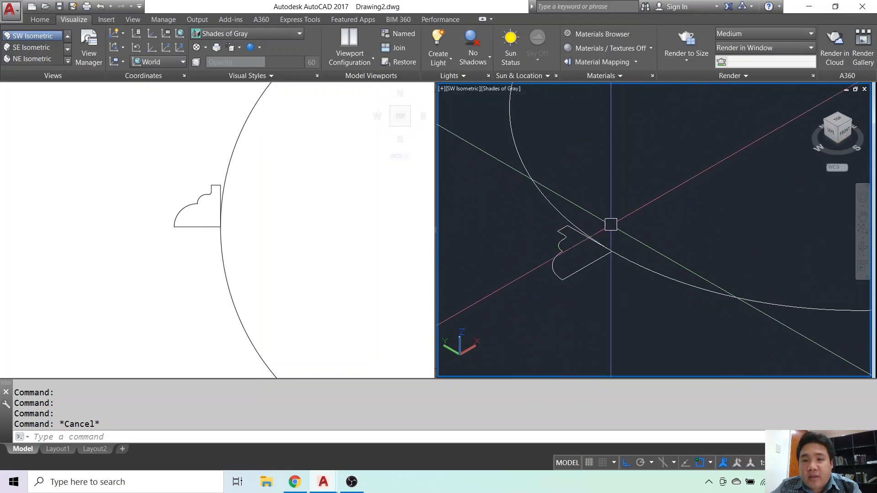
{"action": "key", "text": "Escape"}
{"action": "key", "text": "Escape"}
3D-rotate the profile about the Y axis through its corner at the circle's quadrant so it hangs vertically below the circle's plane.
{"action": "left_click", "coordinate": [588, 255]}
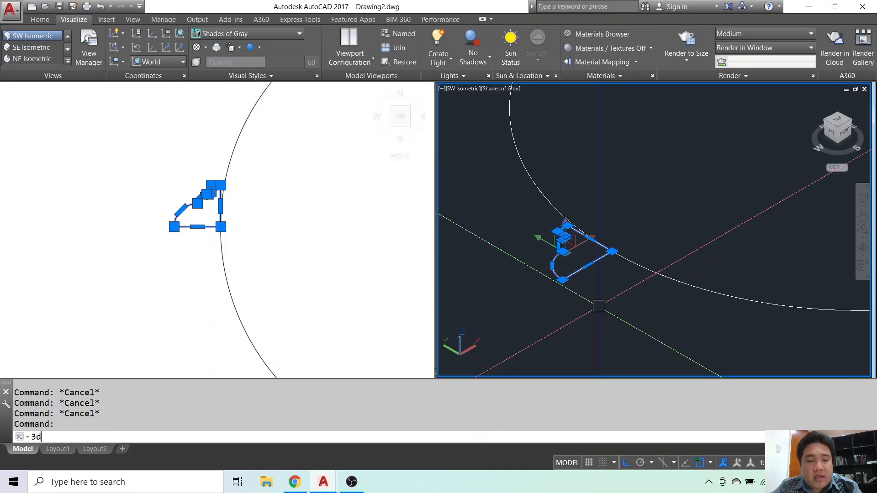
{"action": "key", "text": "Return"}
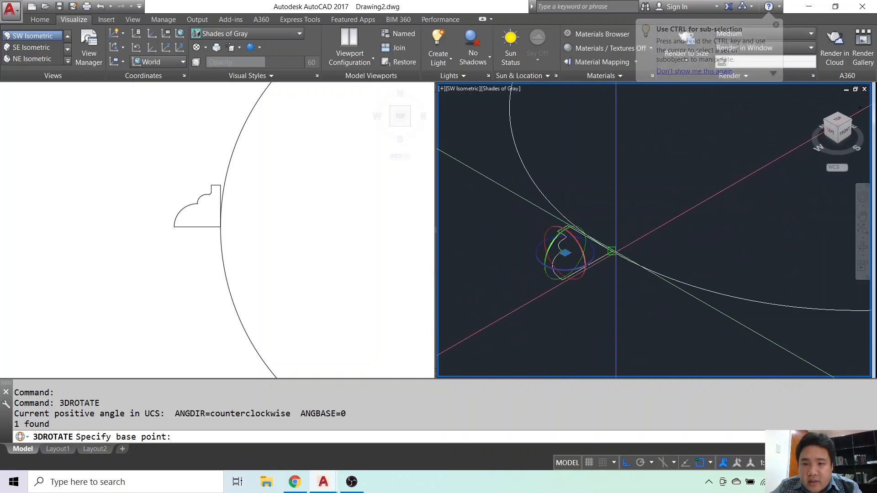
{"action": "left_click", "coordinate": [611, 251]}
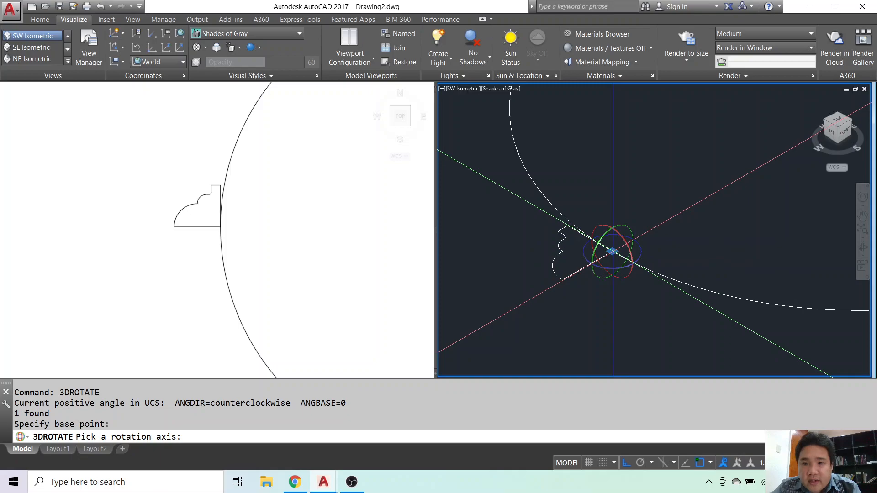
{"action": "left_click", "coordinate": [626, 226]}
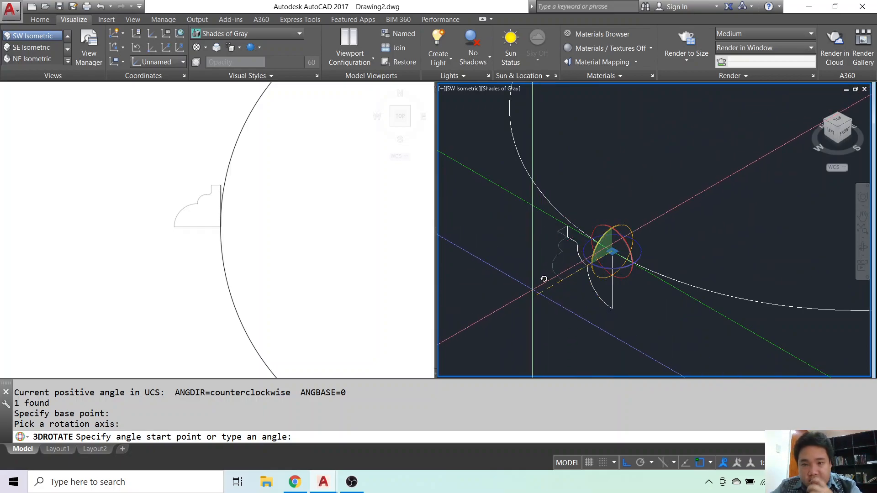
{"action": "left_click", "coordinate": [532, 290]}
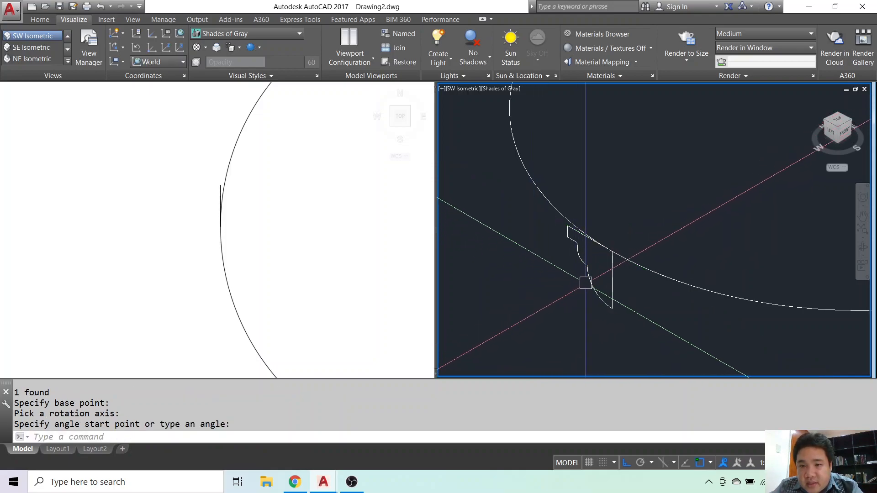
{"action": "left_click", "coordinate": [586, 280]}
{"action": "key", "text": "Escape"}
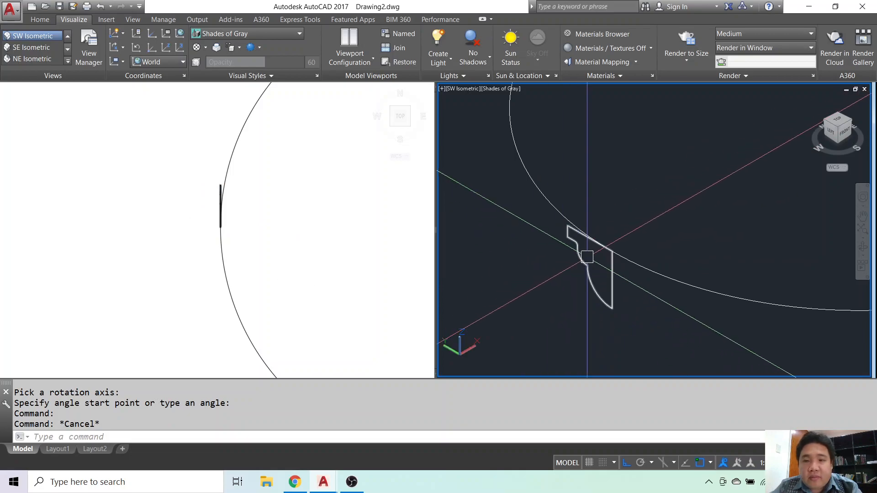
3D-rotate the vertical profile about the Z axis at the circle's quadrant so it points radially outward from the circle.
{"action": "middle_click_drag", "start_coordinate": [589, 257], "coordinate": [550, 264]}
{"action": "scroll", "coordinate": [552, 264], "scroll_direction": "up", "scroll_amount": 3}
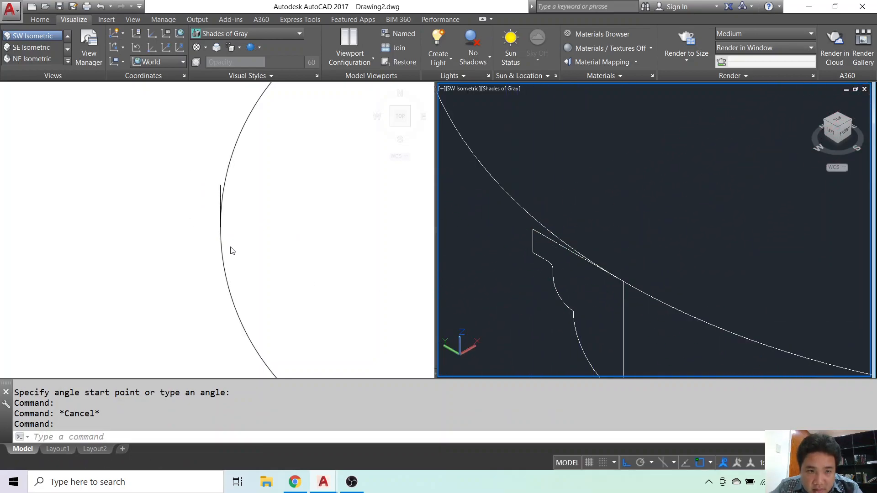
{"action": "middle_click_drag", "start_coordinate": [594, 285], "coordinate": [567, 190]}
{"action": "scroll", "coordinate": [544, 188], "scroll_direction": "down", "scroll_amount": 4}
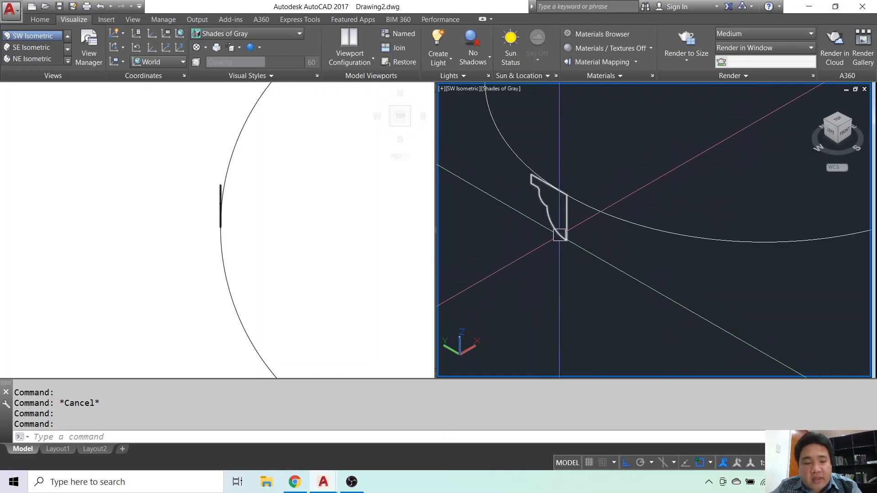
{"action": "left_click", "coordinate": [554, 209]}
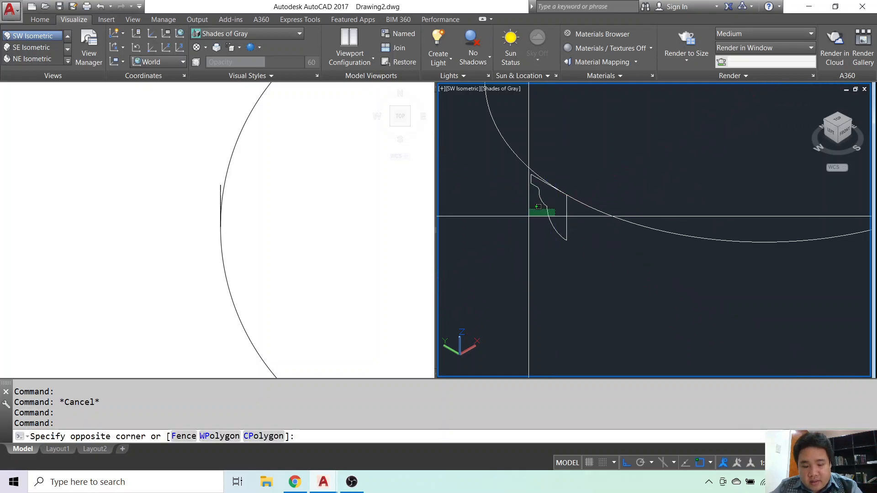
{"action": "left_click", "coordinate": [520, 229]}
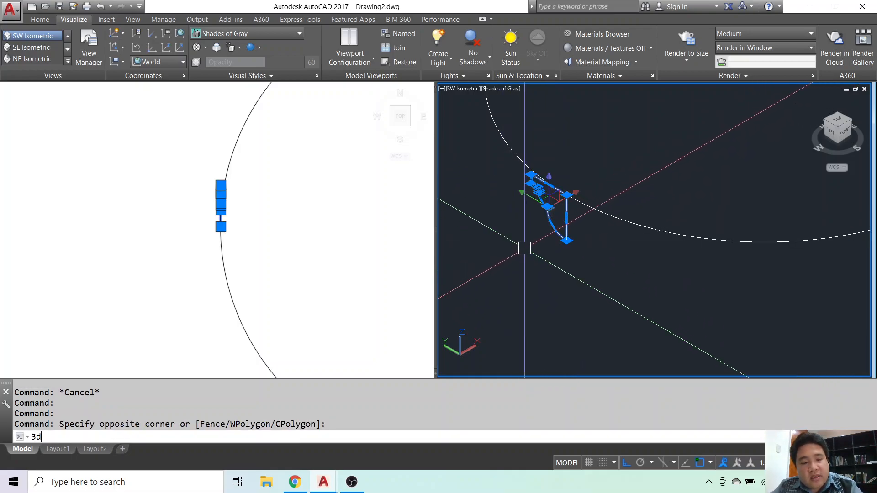
{"action": "type", "text": "3DROTATE"}
{"action": "key", "text": "Return"}
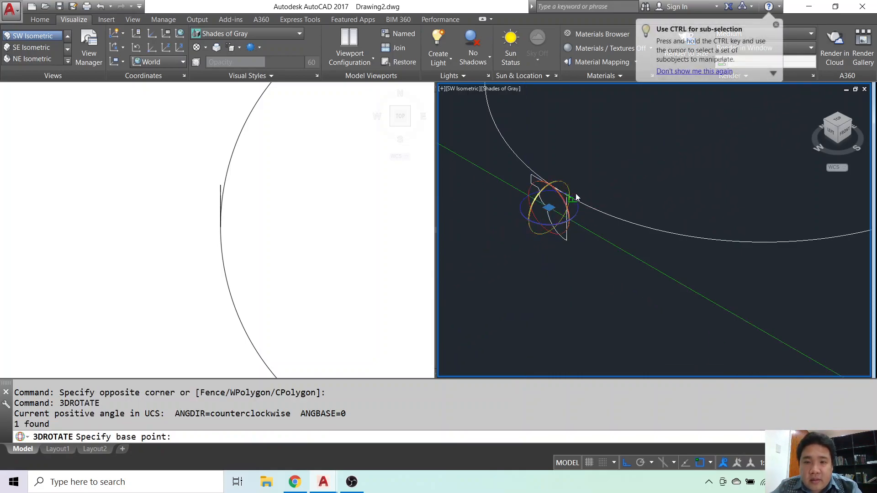
{"action": "scroll", "coordinate": [569, 190], "scroll_direction": "up", "scroll_amount": 5}
{"action": "scroll", "coordinate": [568, 191], "scroll_direction": "down", "scroll_amount": 5}
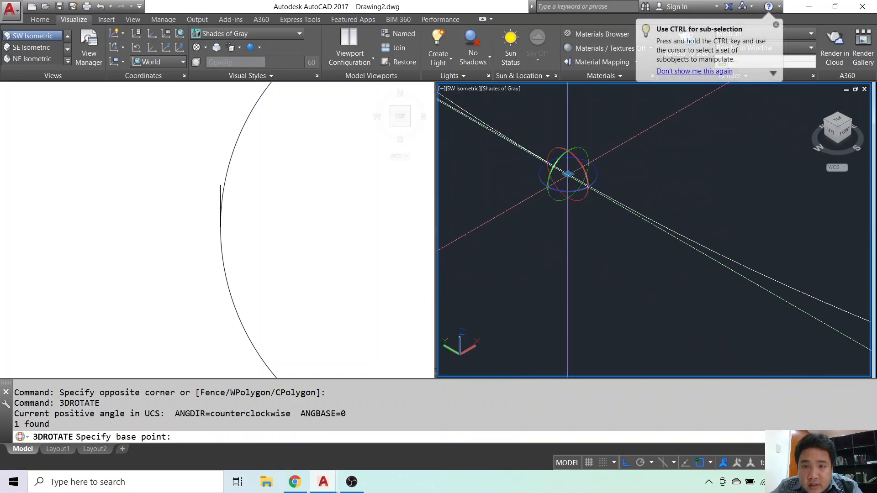
{"action": "left_click", "coordinate": [568, 176]}
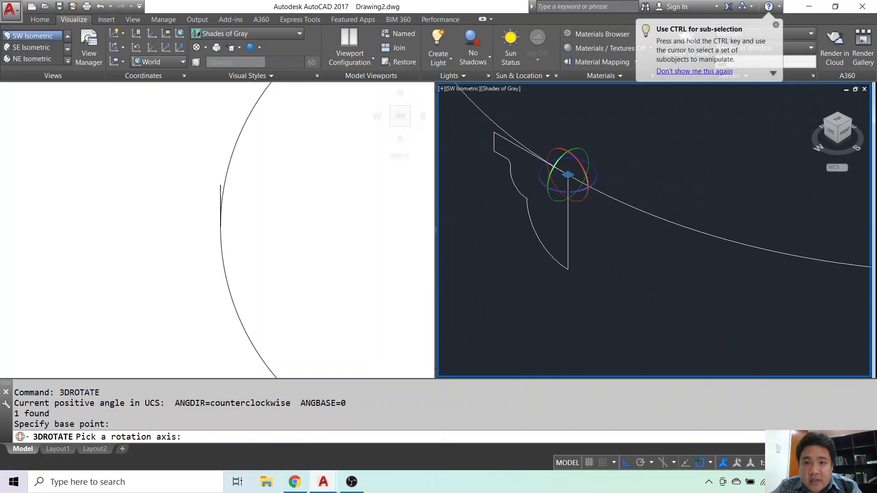
{"action": "left_click", "coordinate": [598, 173]}
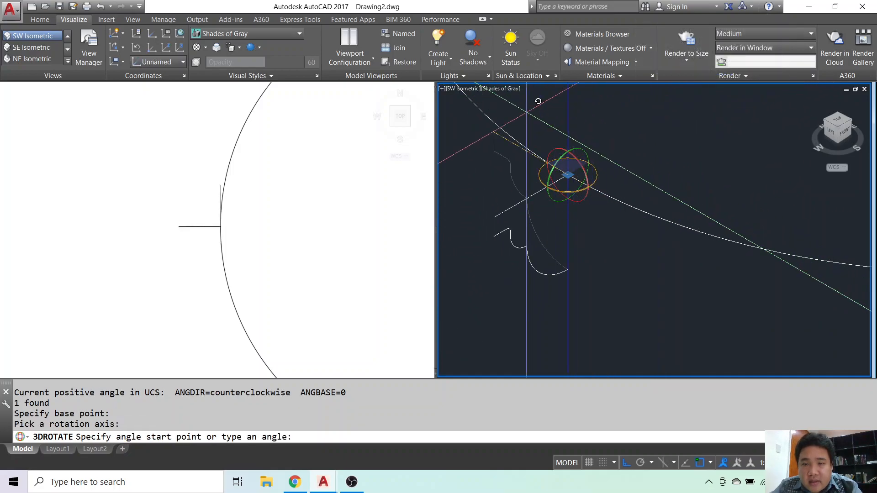
{"action": "key", "text": "Escape"}
{"action": "scroll", "coordinate": [543, 182], "scroll_direction": "down", "scroll_amount": 3}
{"action": "middle_click_drag", "start_coordinate": [567, 221], "coordinate": [591, 251]}
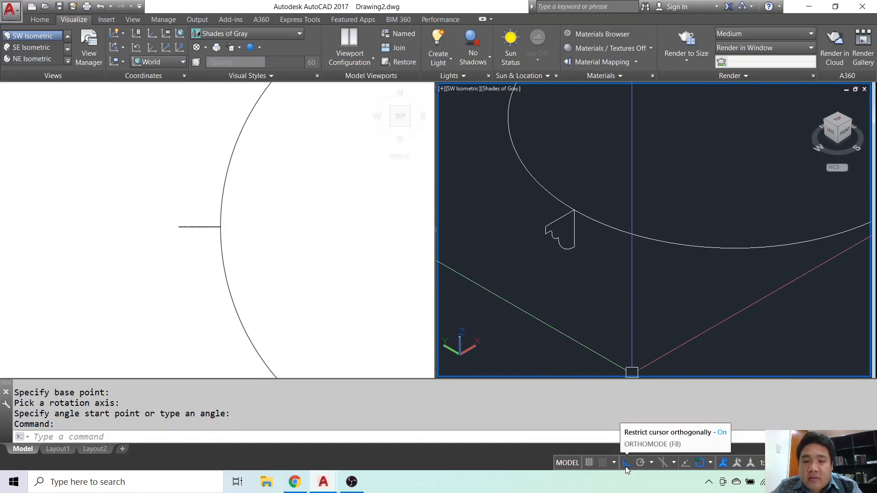
{"action": "scroll", "coordinate": [525, 219], "scroll_direction": "down", "scroll_amount": 3}
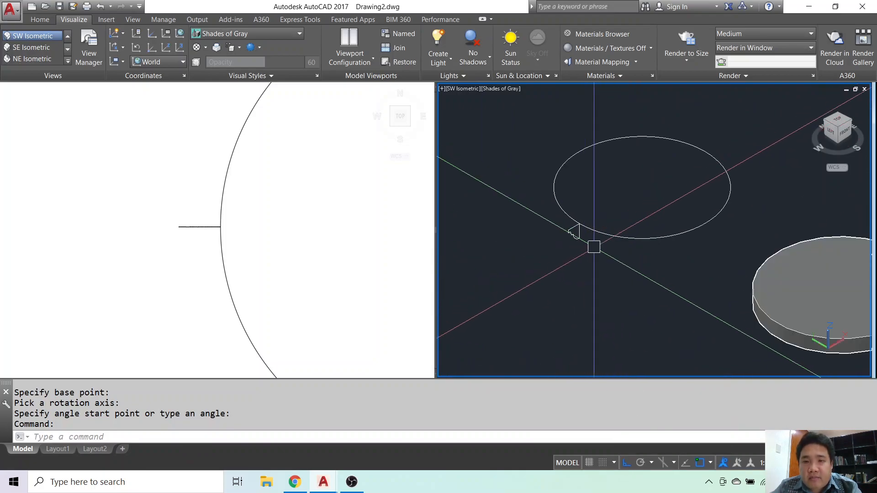
{"action": "scroll", "coordinate": [548, 242], "scroll_direction": "up", "scroll_amount": 2}
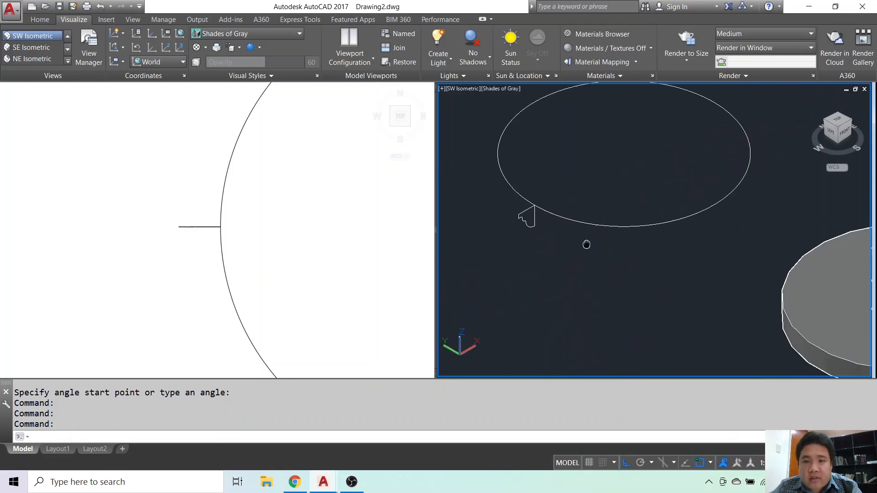
{"action": "scroll", "coordinate": [558, 269], "scroll_direction": "down", "scroll_amount": 1}
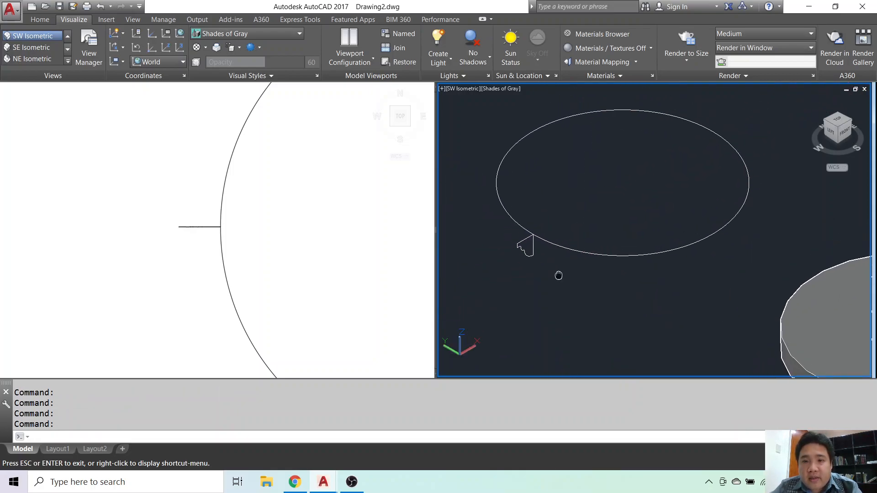
{"action": "scroll", "coordinate": [525, 243], "scroll_direction": "up", "scroll_amount": 1}
{"action": "key", "text": "Escape"}
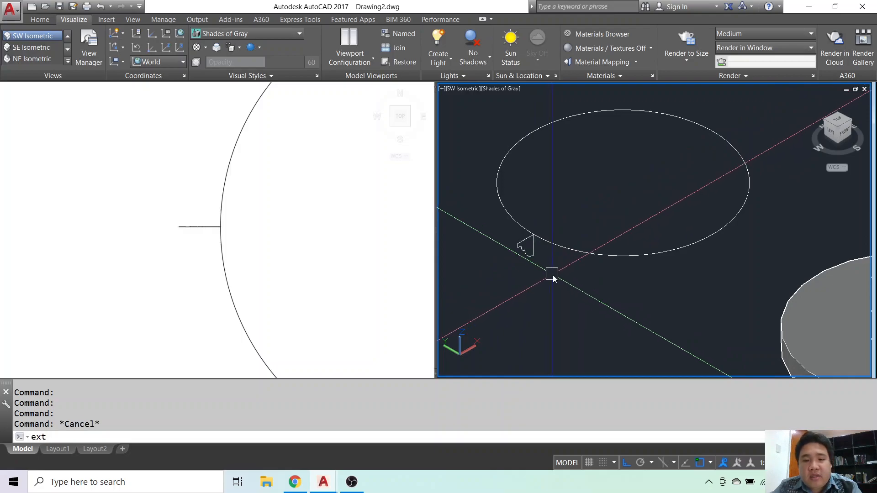
{"action": "key", "text": "Return"}
{"action": "left_click", "coordinate": [534, 260]}
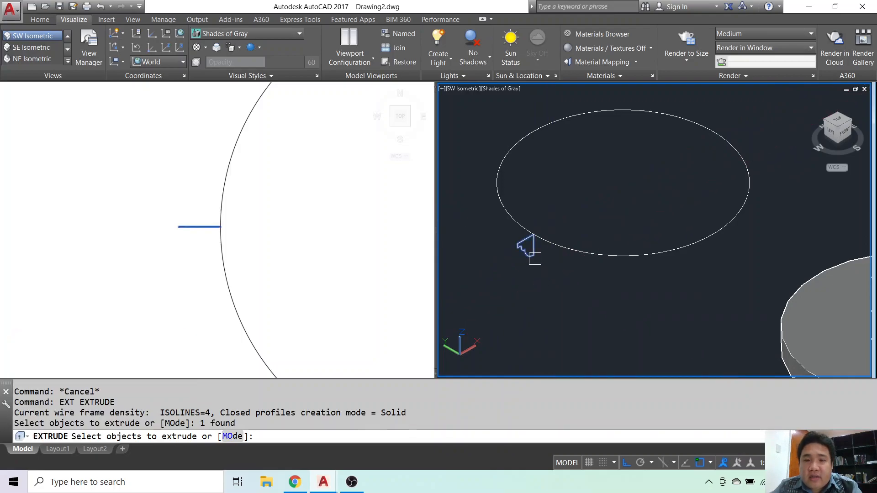
{"action": "key", "text": "Return"}
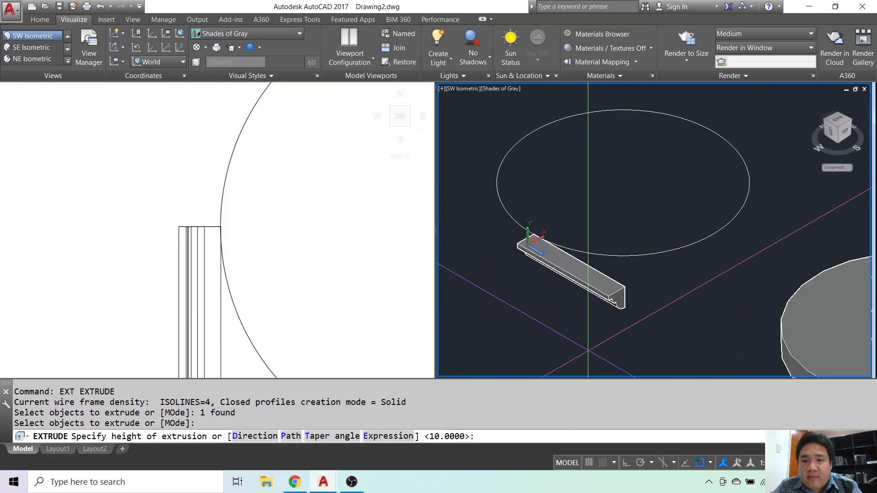
{"action": "key", "text": "Escape"}
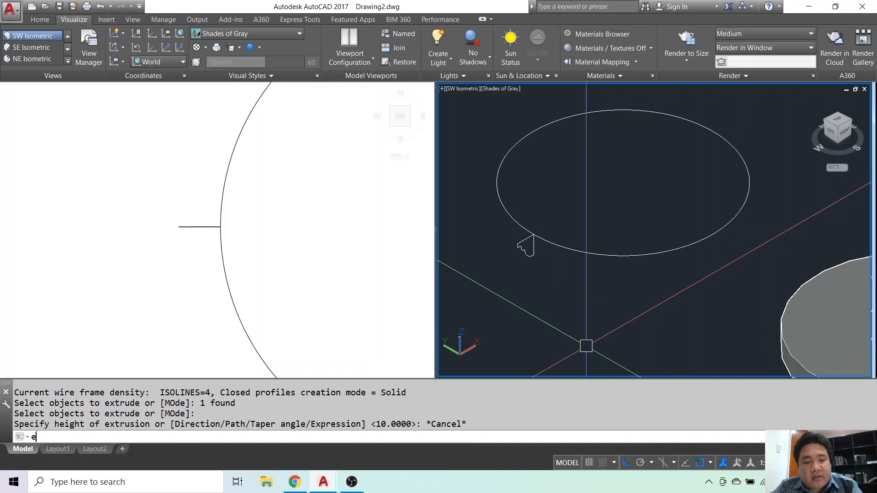
Extrude the vertical stepped profile along the large circle as its path to form a moulded ring.
{"action": "key", "text": "Return"}
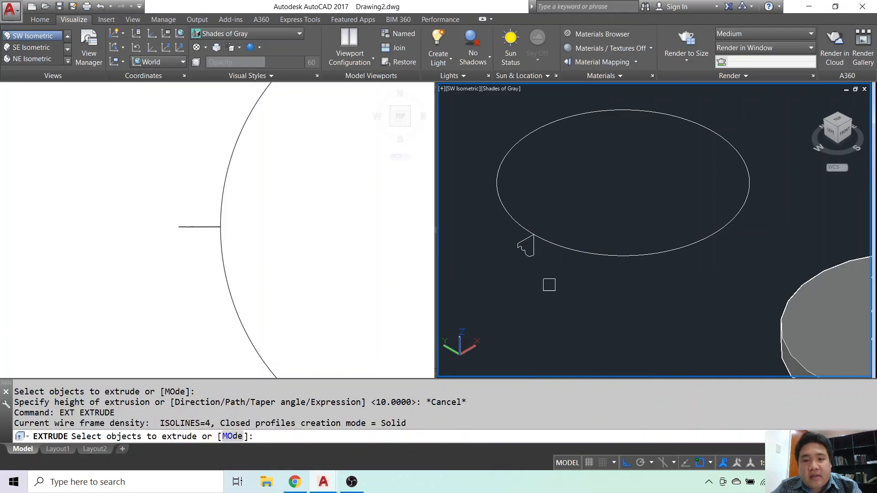
{"action": "left_click", "coordinate": [527, 249]}
{"action": "key", "text": "Return"}
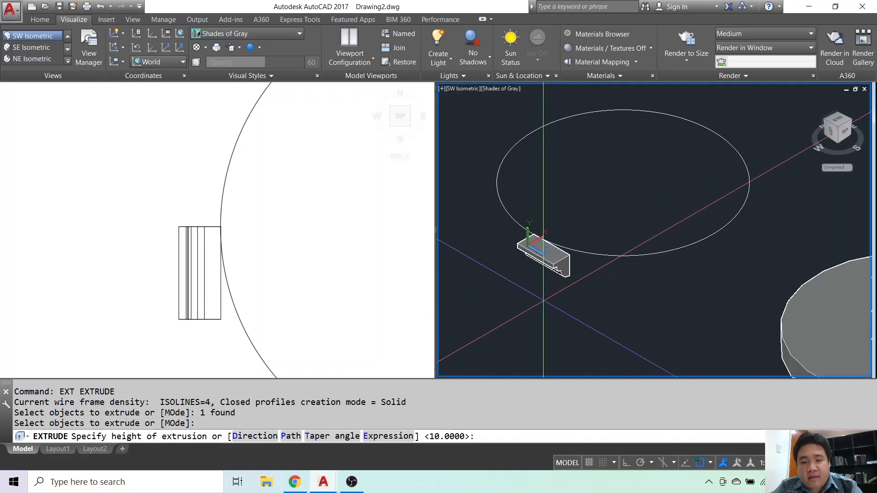
{"action": "type", "text": "p"}
{"action": "key", "text": "Return"}
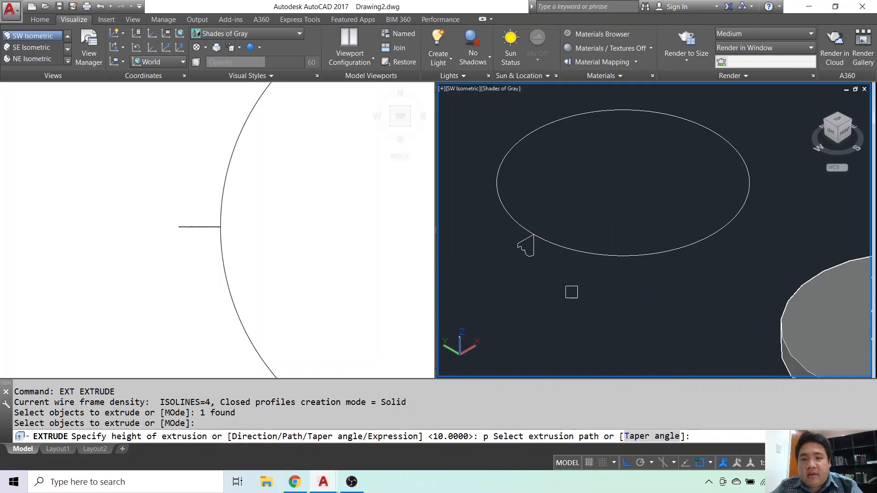
{"action": "left_click", "coordinate": [598, 254]}
{"action": "middle_click_drag", "start_coordinate": [594, 319], "coordinate": [596, 290], "text": "shift"}
{"action": "middle_click_drag", "start_coordinate": [603, 324], "coordinate": [595, 364], "text": "shift"}
{"action": "scroll", "coordinate": [628, 314], "scroll_direction": "down", "scroll_amount": 5}
{"action": "middle_click_drag", "start_coordinate": [630, 311], "coordinate": [614, 190]}
{"action": "key", "text": "Escape"}
Move the moulded ring from its centre to the centre of the extruded disc's top face.
{"action": "left_click", "coordinate": [614, 201]}
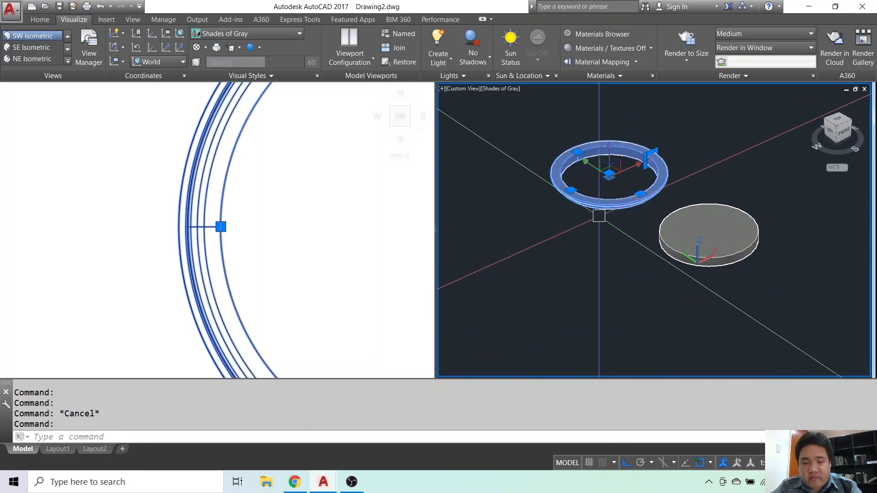
{"action": "key", "text": "Return"}
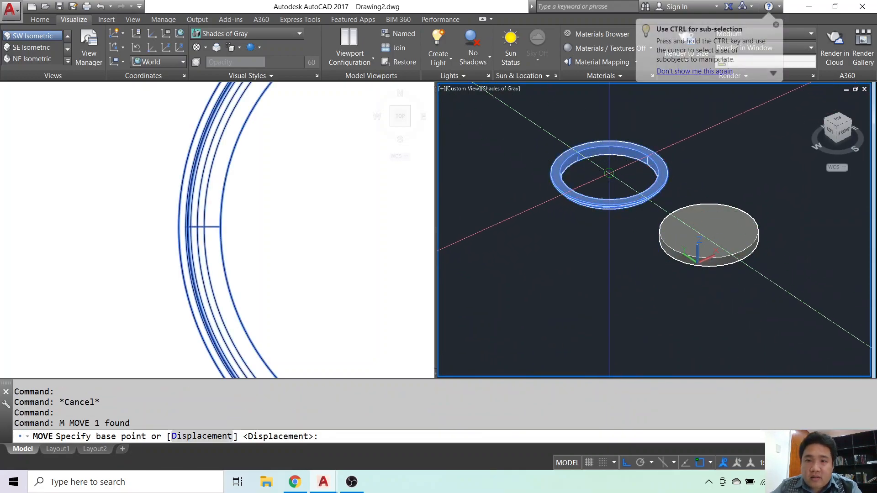
{"action": "left_click", "coordinate": [610, 173]}
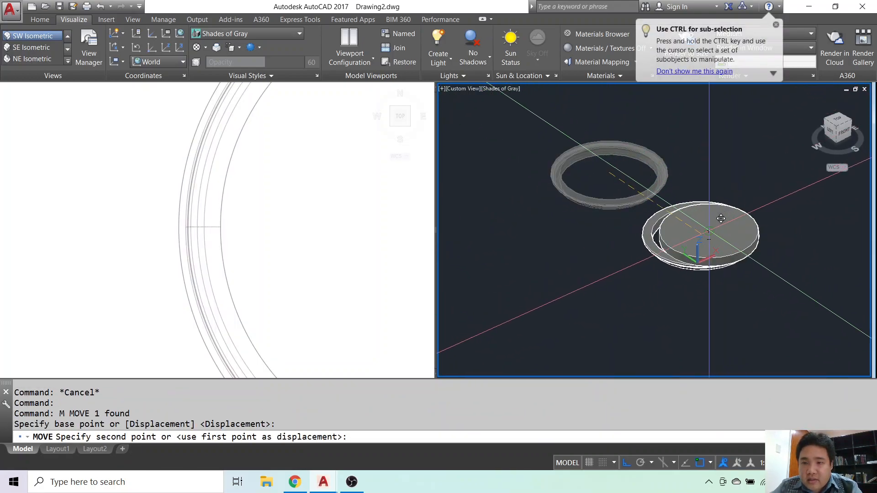
{"action": "left_click", "coordinate": [708, 230]}
{"action": "middle_click_drag", "start_coordinate": [716, 309], "coordinate": [683, 214], "text": "shift"}
{"action": "middle_click_drag", "start_coordinate": [674, 255], "coordinate": [674, 301], "text": "shift"}
{"action": "scroll", "coordinate": [706, 239], "scroll_direction": "up", "scroll_amount": 6}
{"action": "scroll", "coordinate": [703, 255], "scroll_direction": "down", "scroll_amount": 4}
{"action": "key", "text": "Escape"}
{"action": "key", "text": "Escape"}
{"action": "key", "text": "Escape"}
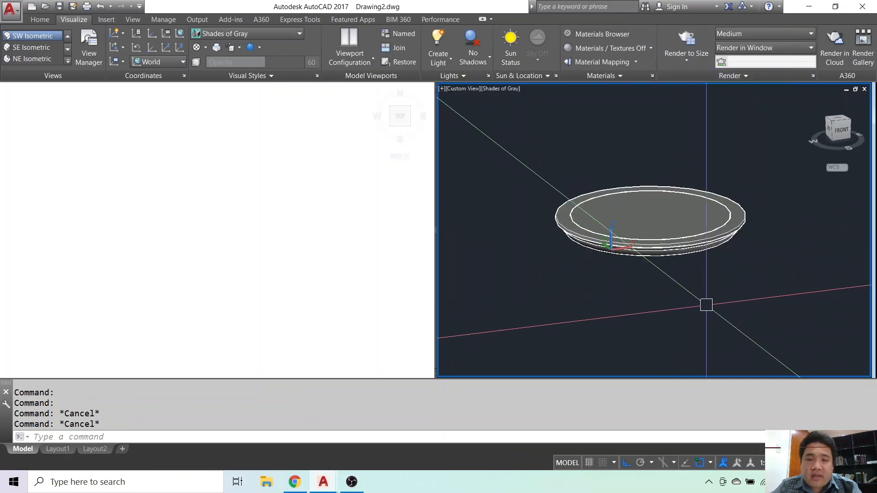
Union the moulded ring and the disc into a single solid.
{"action": "left_click", "coordinate": [658, 207]}
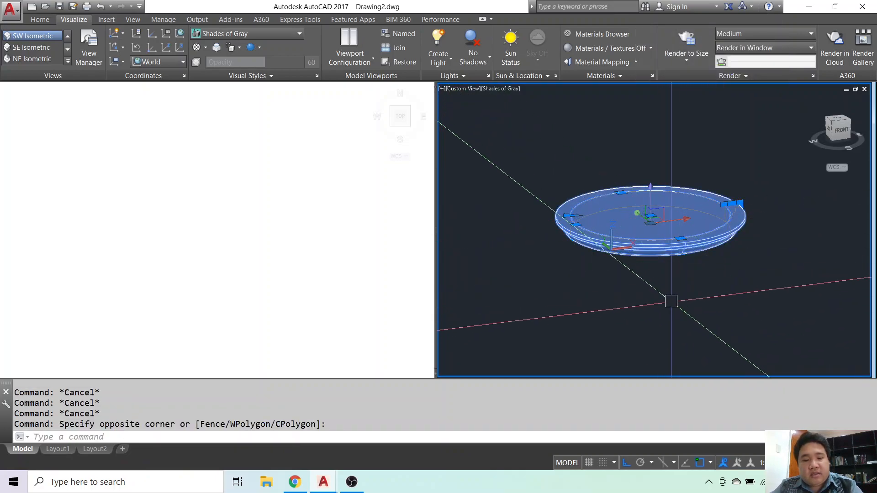
{"action": "type", "text": "u"}
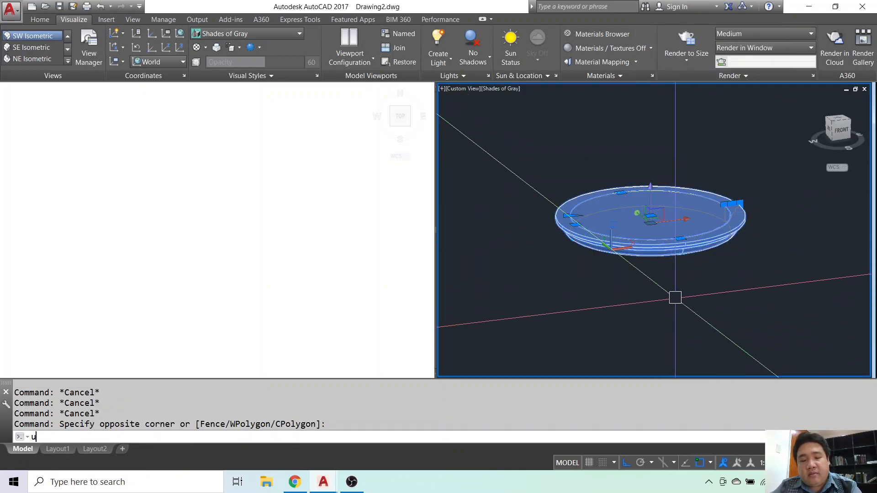
{"action": "type", "text": "nion"}
{"action": "key", "text": "Return"}
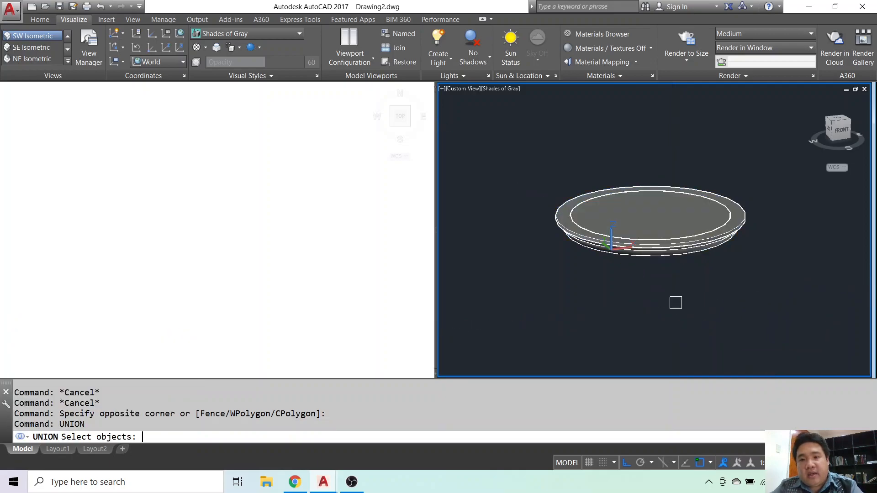
{"action": "left_click", "coordinate": [669, 272]}
{"action": "left_click", "coordinate": [643, 219]}
{"action": "middle_click_drag", "start_coordinate": [653, 302], "coordinate": [601, 297], "text": "shift"}
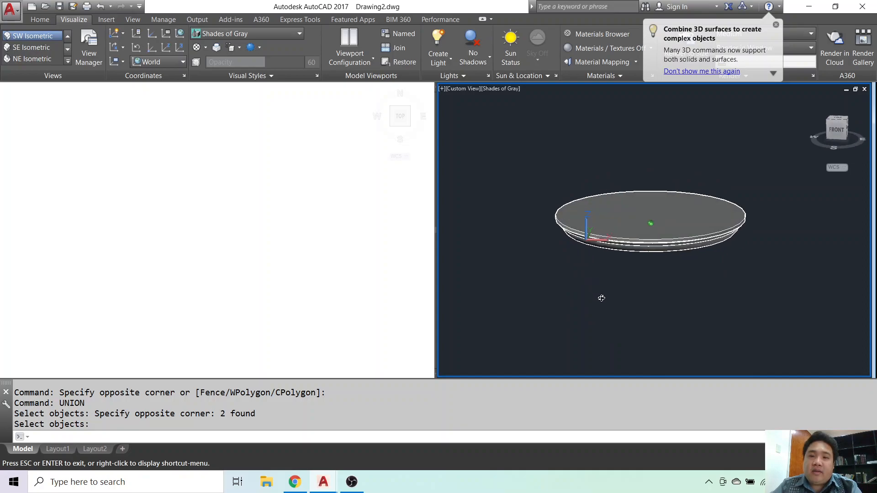
{"action": "key", "text": "Return"}
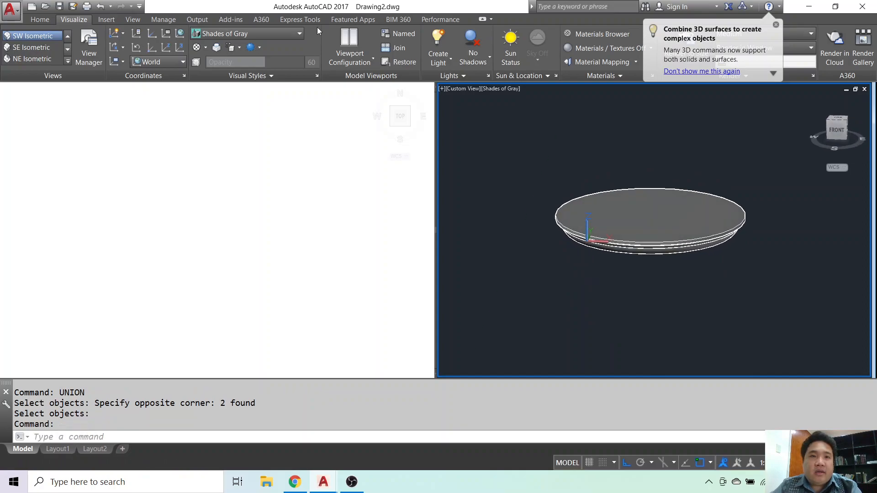
Set the 3D viewport's visual style to Realistic and inspect the combined solid's moulded edge from the side and below.
{"action": "left_click", "coordinate": [295, 35]}
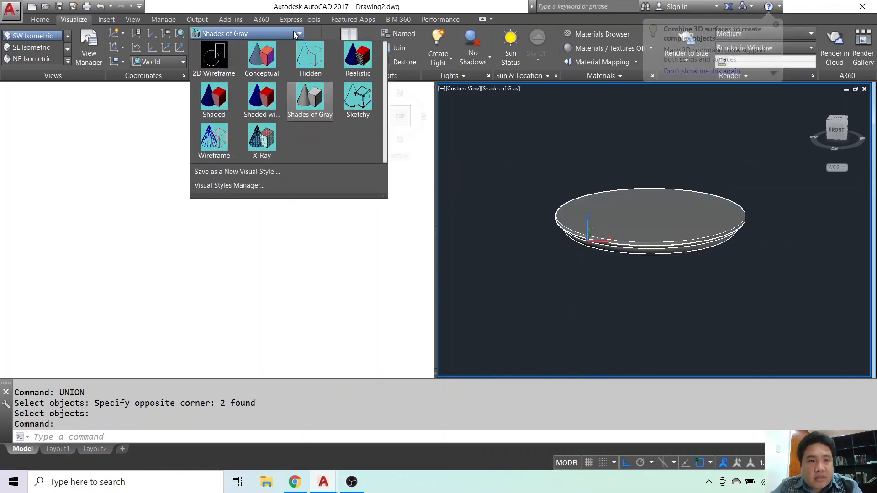
{"action": "left_click", "coordinate": [370, 62]}
{"action": "left_click", "coordinate": [648, 302]}
{"action": "middle_click_drag", "start_coordinate": [649, 302], "coordinate": [617, 256], "text": "shift"}
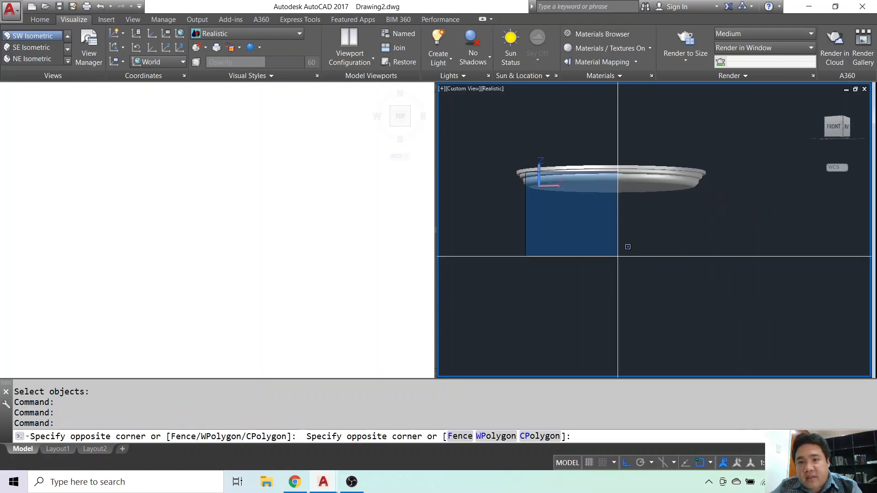
{"action": "scroll", "coordinate": [583, 160], "scroll_direction": "up", "scroll_amount": 5}
{"action": "key", "text": "Escape"}
{"action": "key", "text": "Escape"}
{"action": "middle_click_drag", "start_coordinate": [577, 283], "coordinate": [612, 271], "text": "shift"}
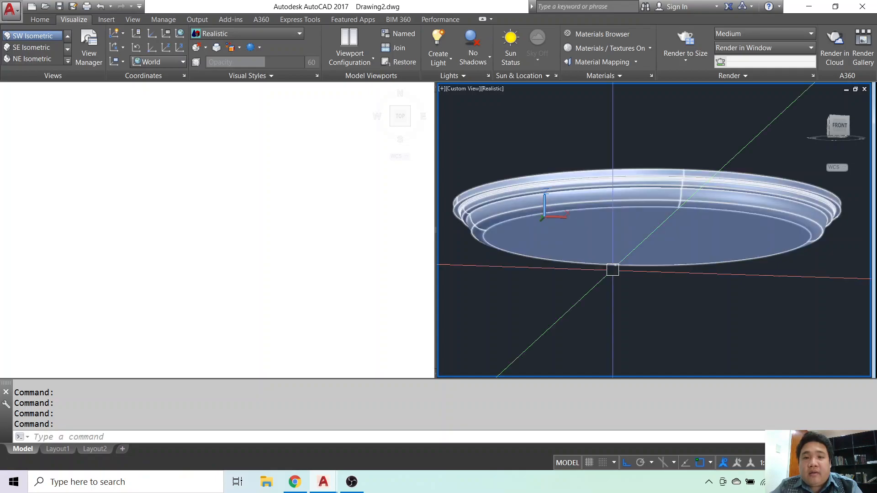